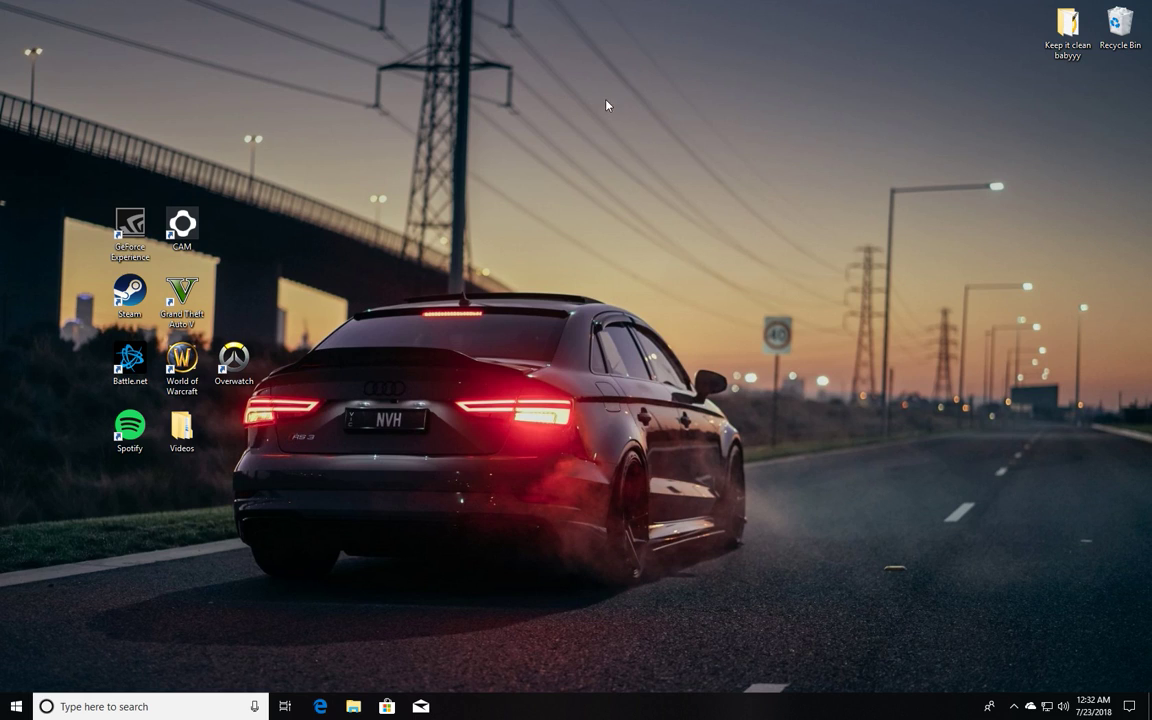
Launch Microsoft Edge from the taskbar so its Start page appears.
drag(606, 105, 831, 358)
drag(399, 69, 559, 411)
drag(436, 122, 847, 589)
drag(318, 189, 740, 495)
click(320, 706)
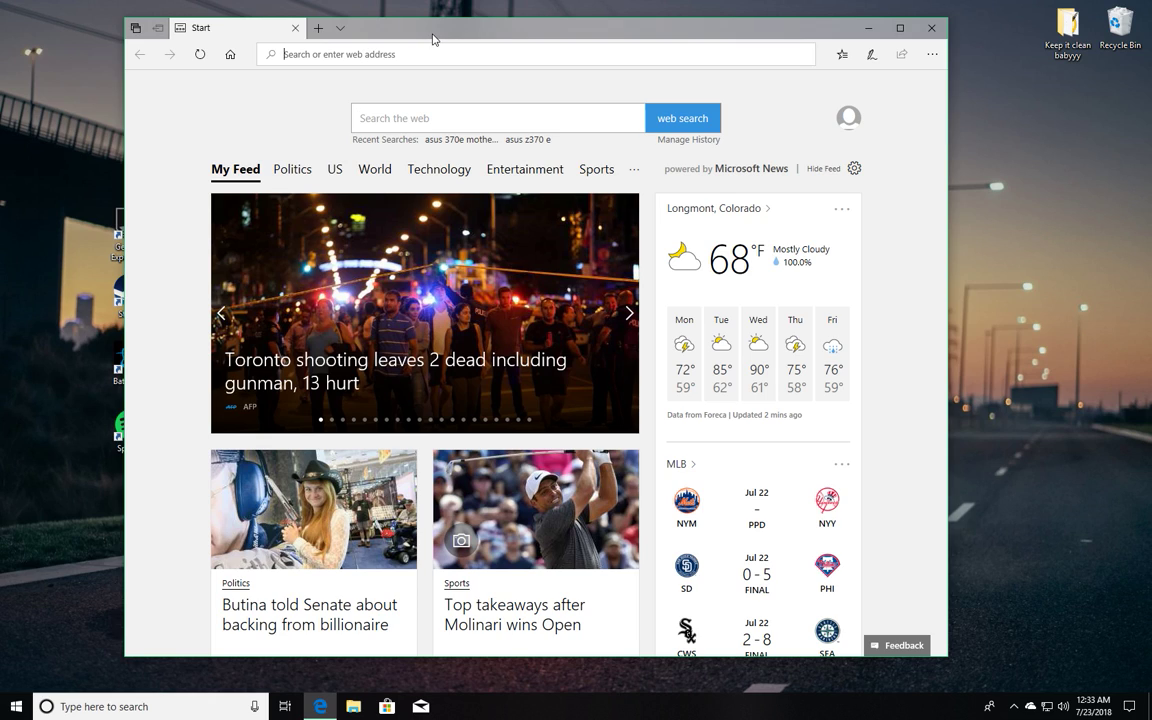
Search Bing for 'asus z370e motherboard drivers'.
text(asus)
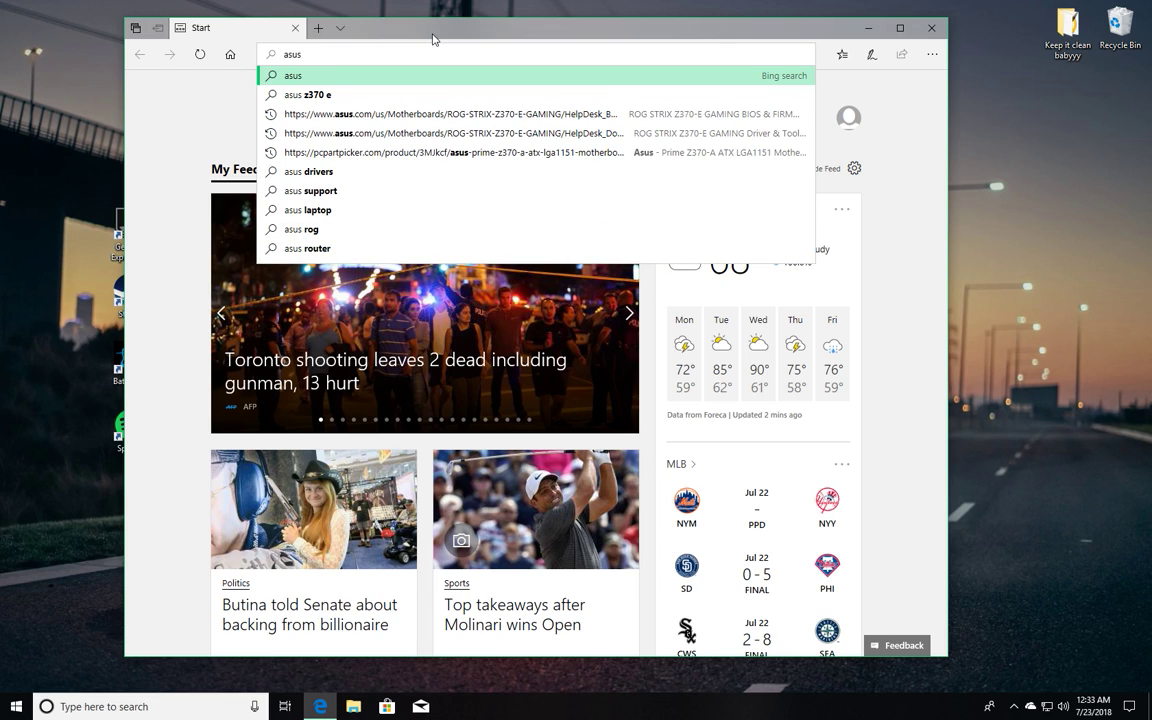
text(z3)
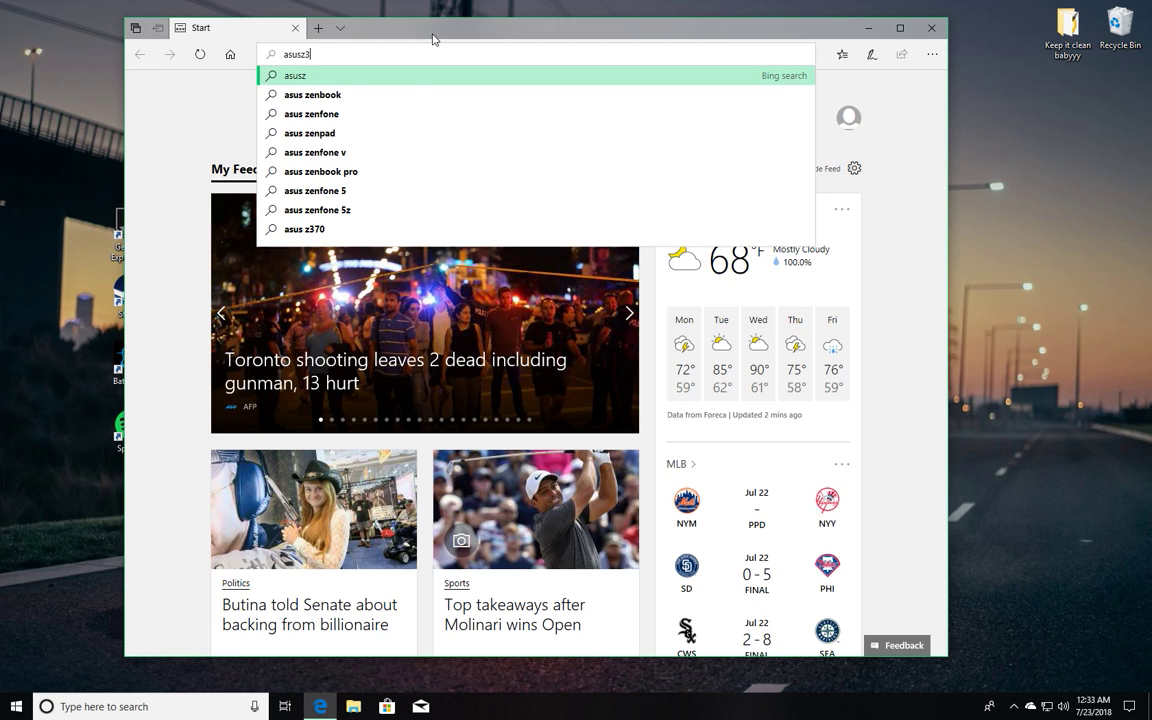
text(70e)
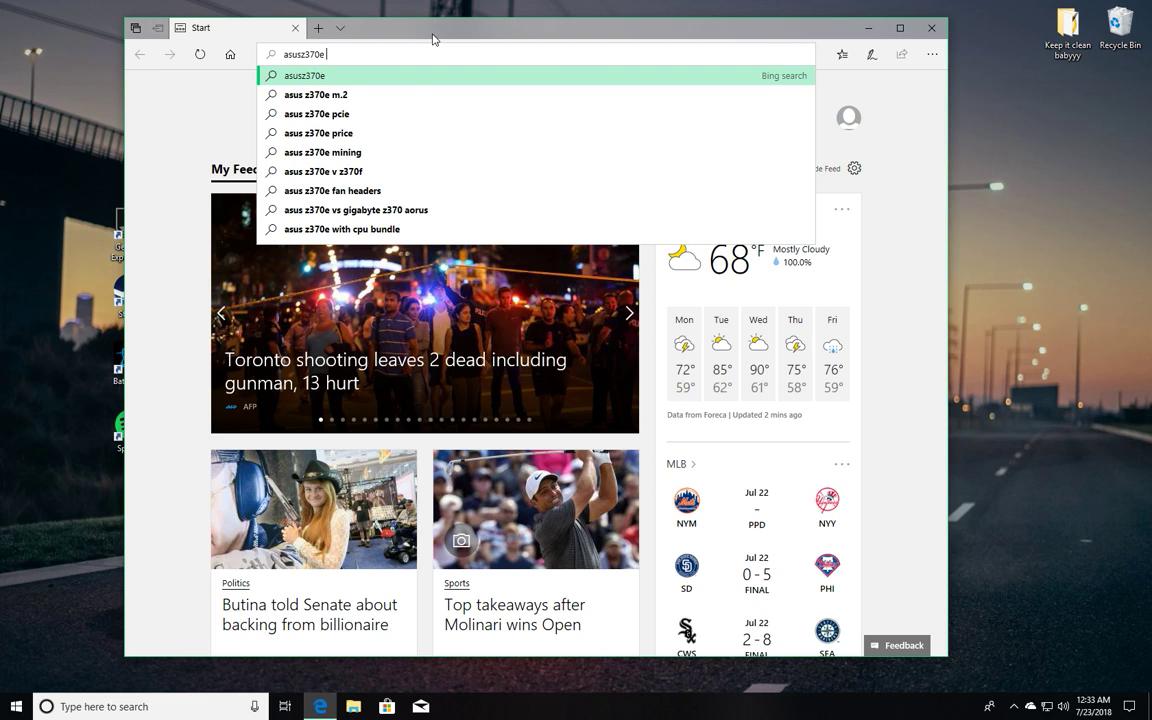
text( mother)
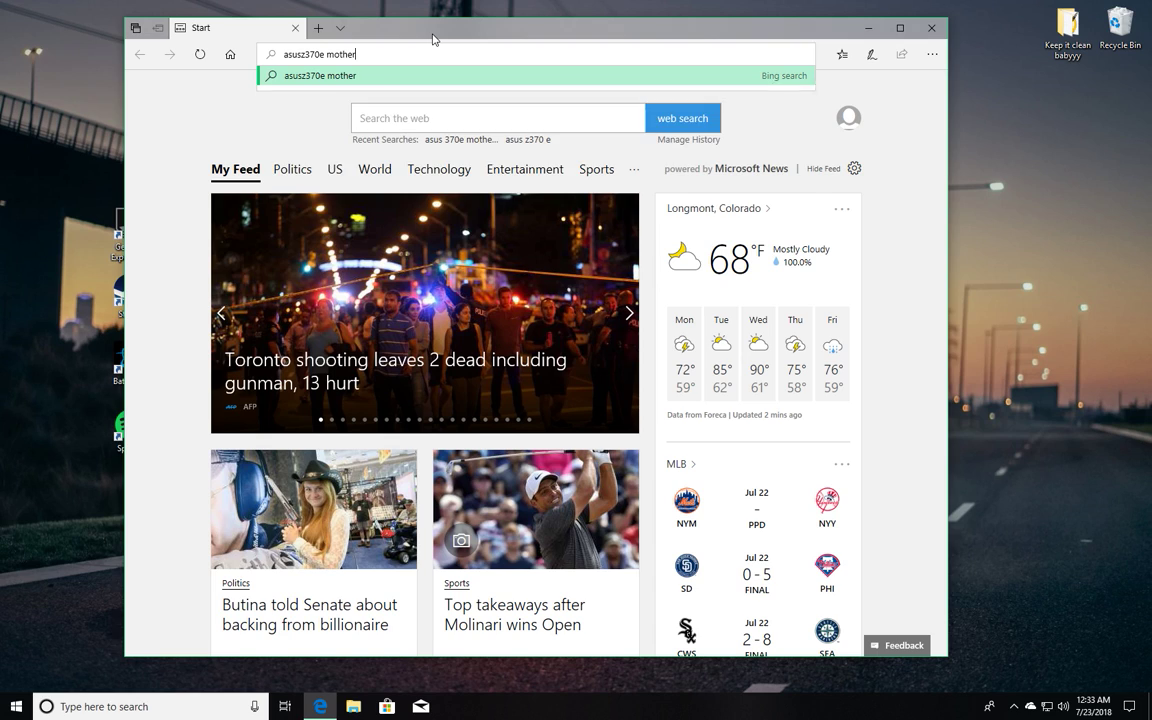
text(board d)
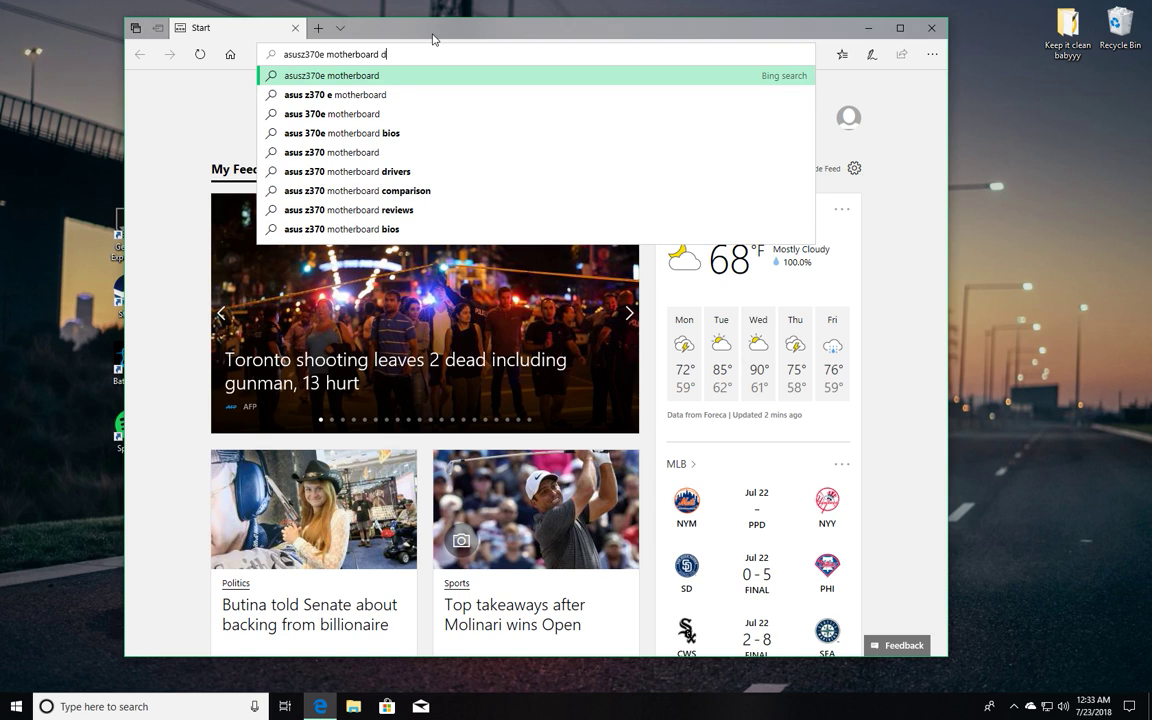
text(rivers)
key(Return)
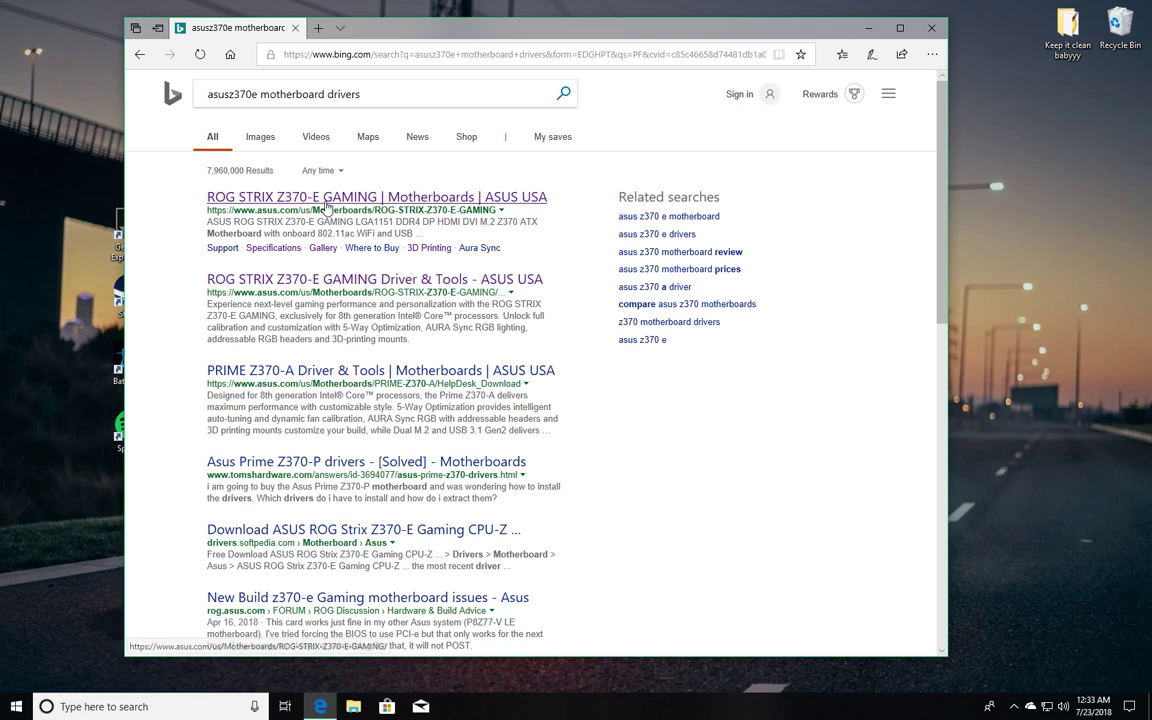
Open the 'ROG STRIX Z370-E GAMING Driver & Tools - ASUS USA' search result.
click(493, 286)
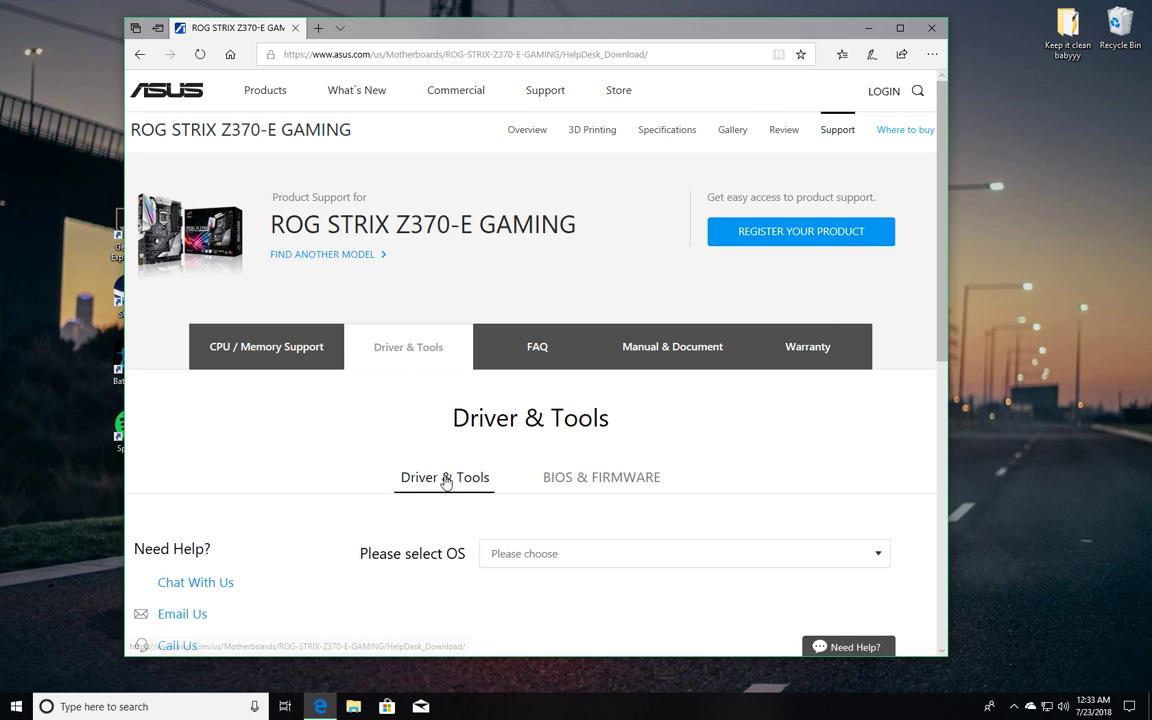
scroll(445, 481, down, 3)
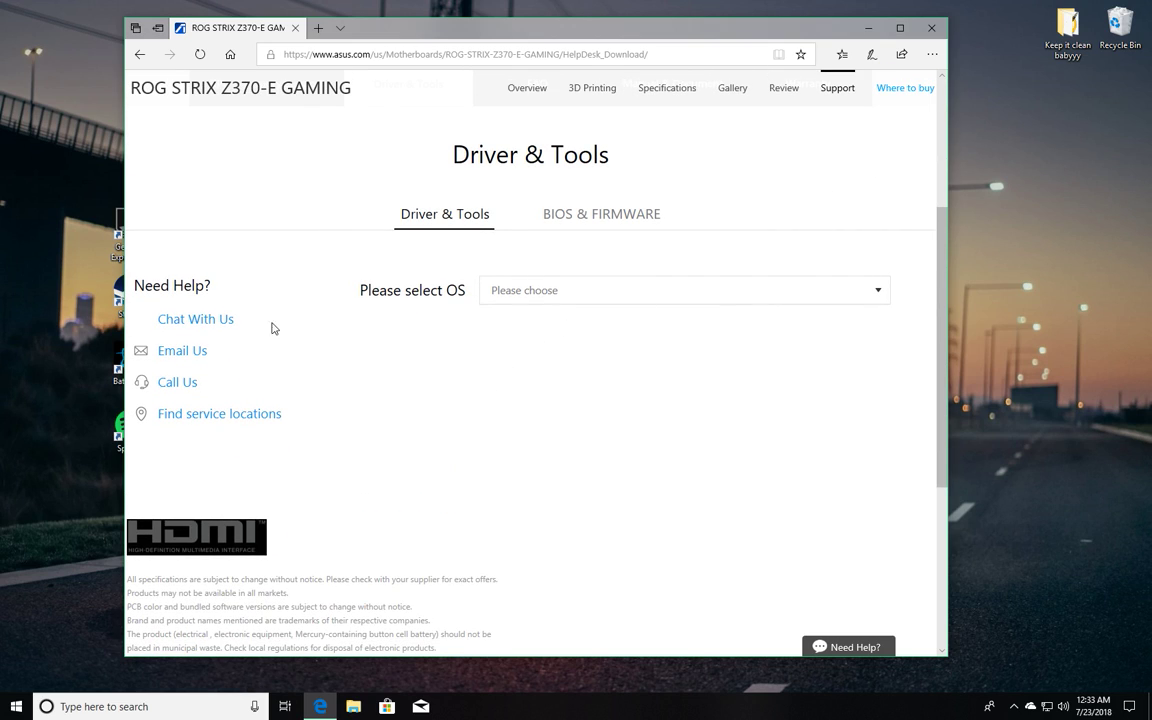
scroll(180, 385, up, 1)
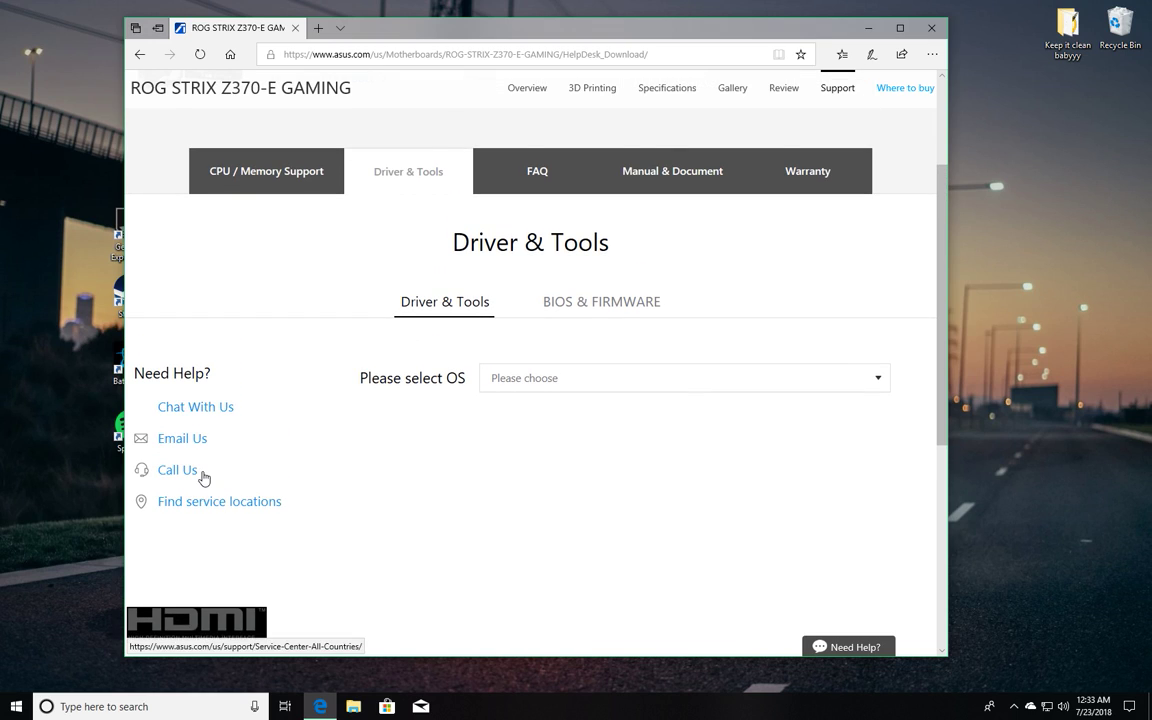
scroll(204, 478, down, 1)
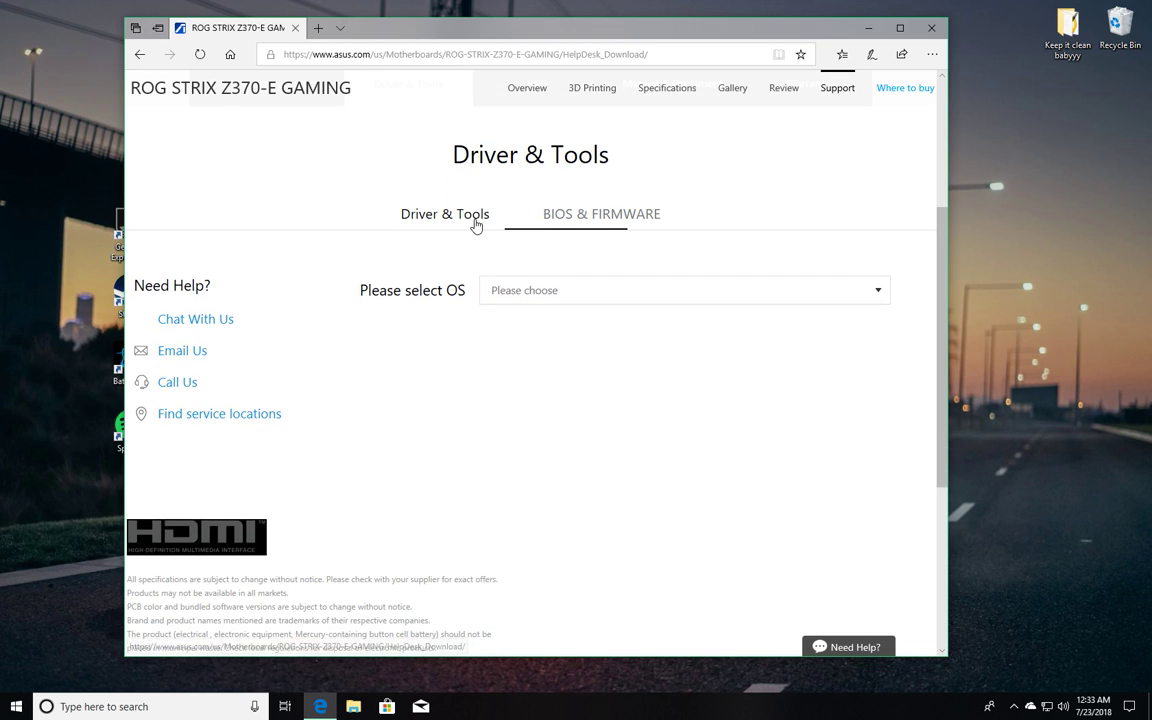
click(610, 215)
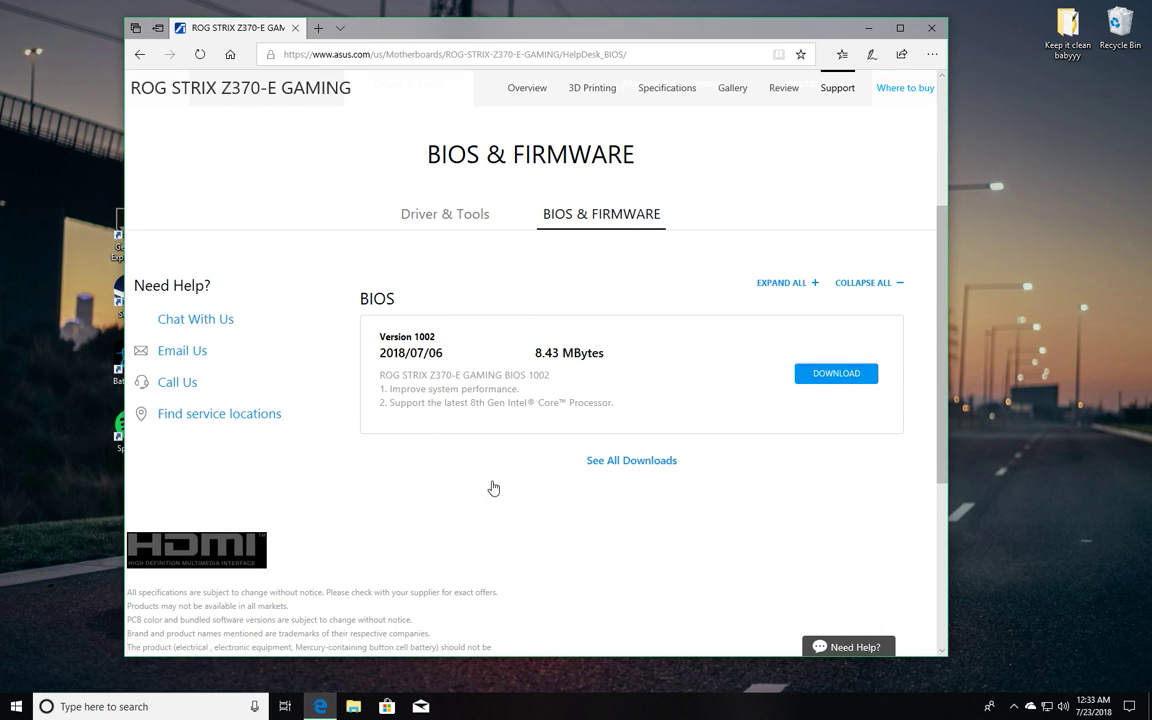
click(440, 210)
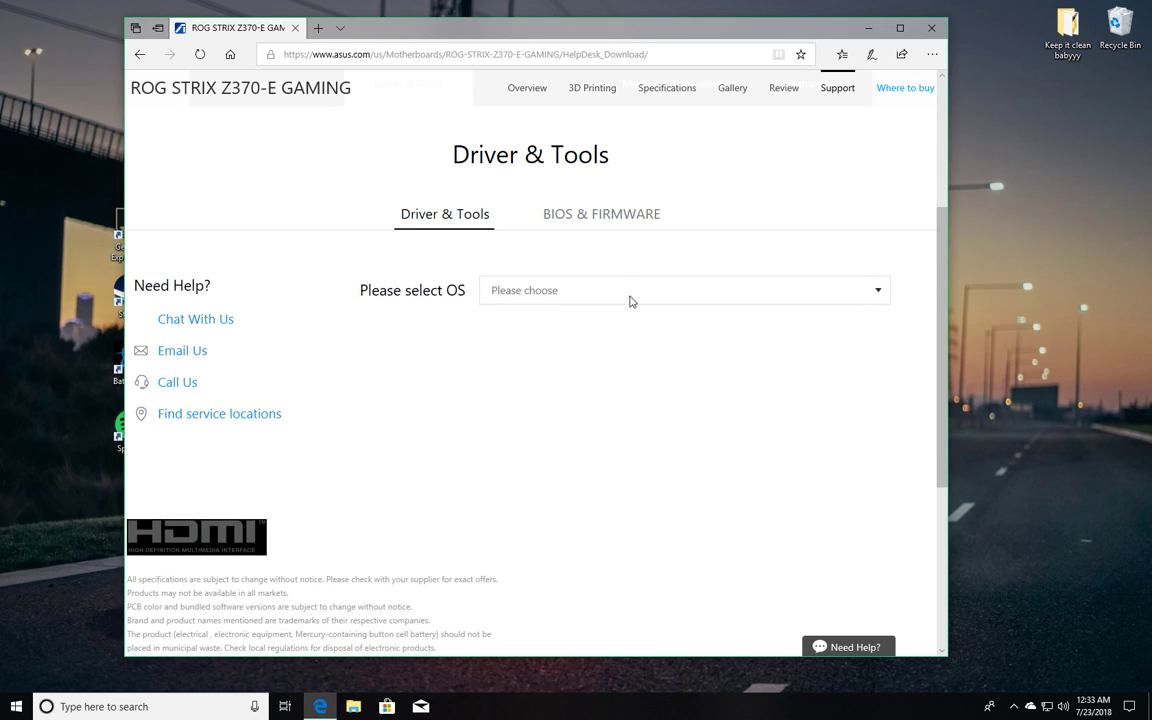
scroll(470, 250, up, 2)
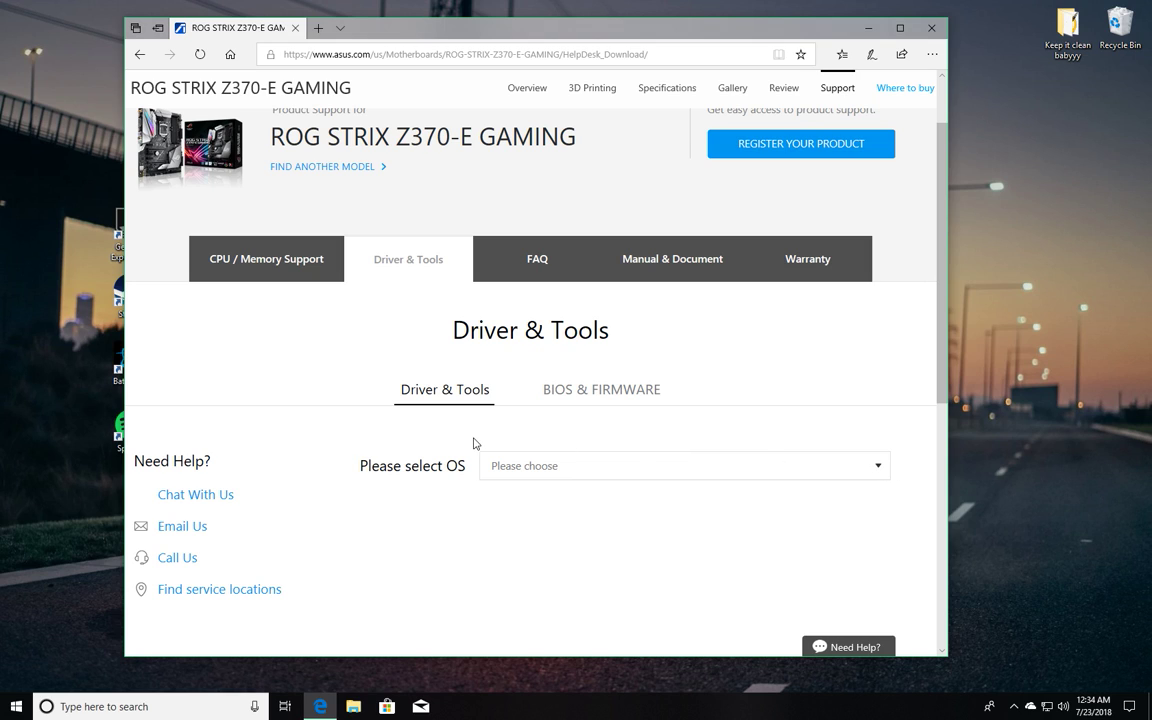
click(483, 365)
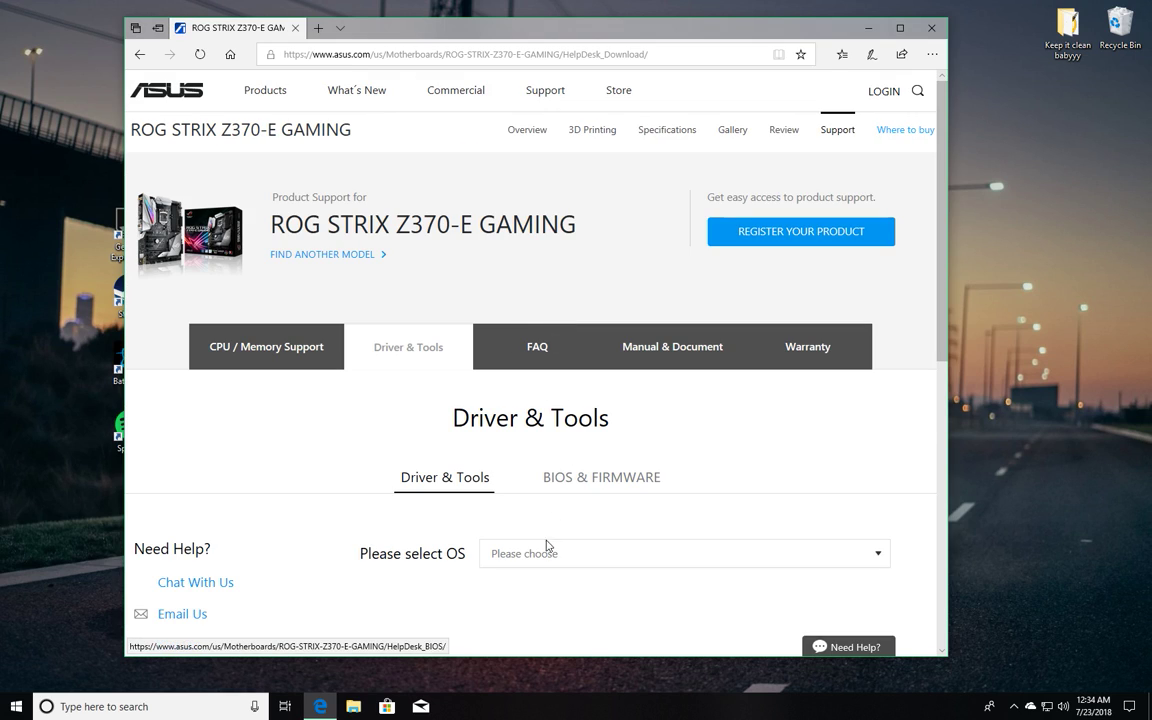
click(586, 553)
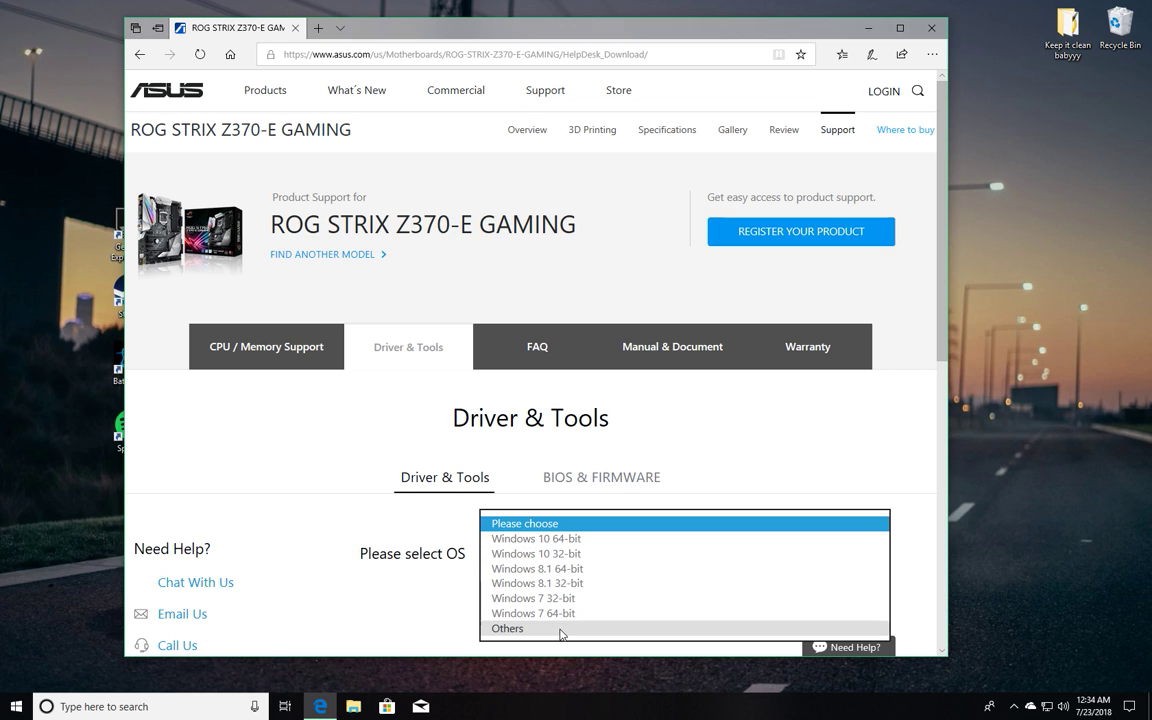
Choose Windows 10 64-bit as the OS to list the board's drivers.
click(566, 545)
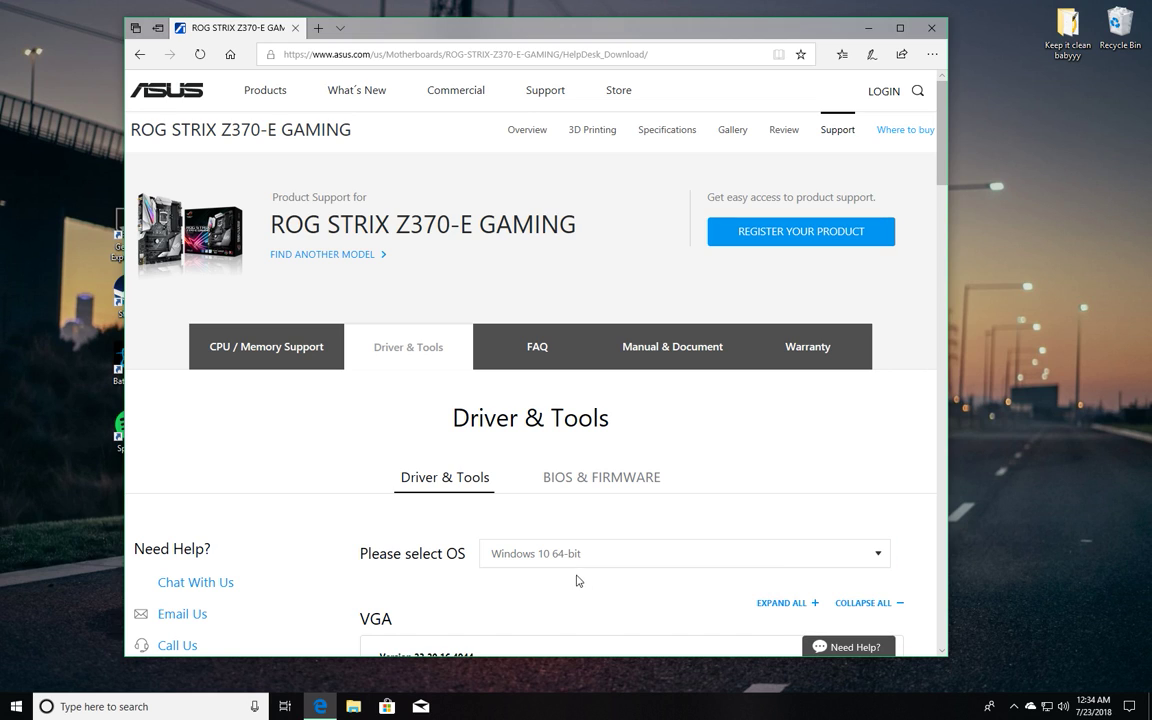
scroll(579, 579, down, 4)
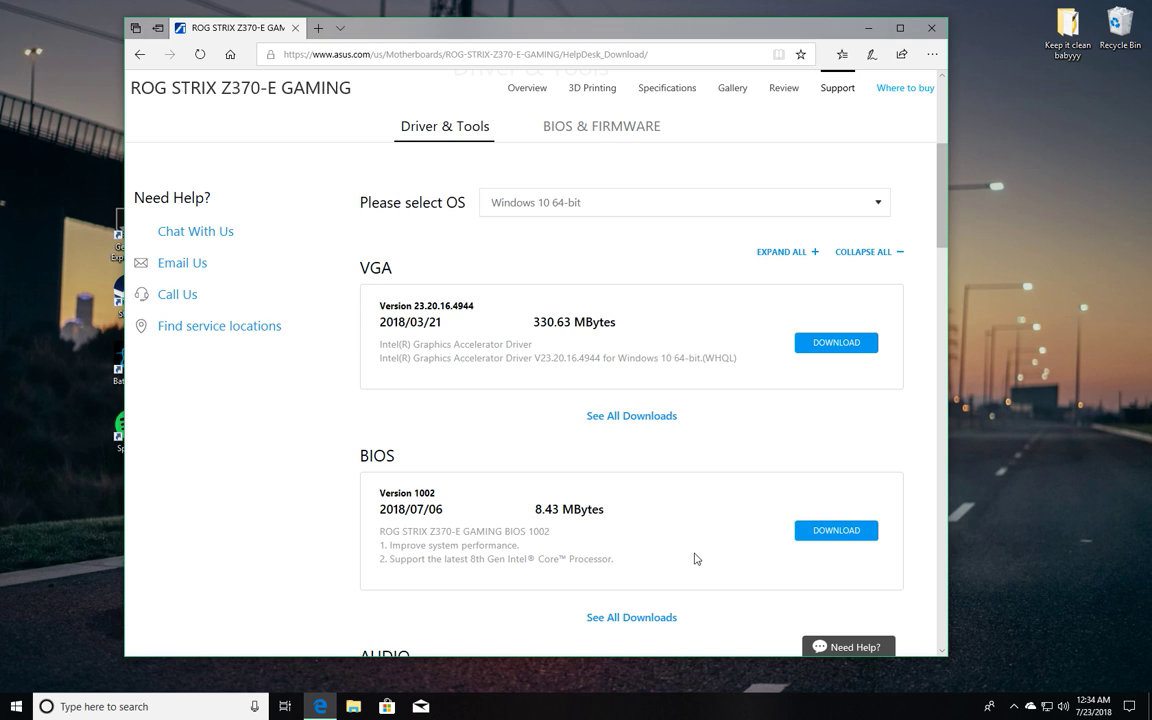
Scroll the Windows 10 64-bit driver list down to the Intel LAN driver 22.9.16.0.
scroll(752, 435, down, 1)
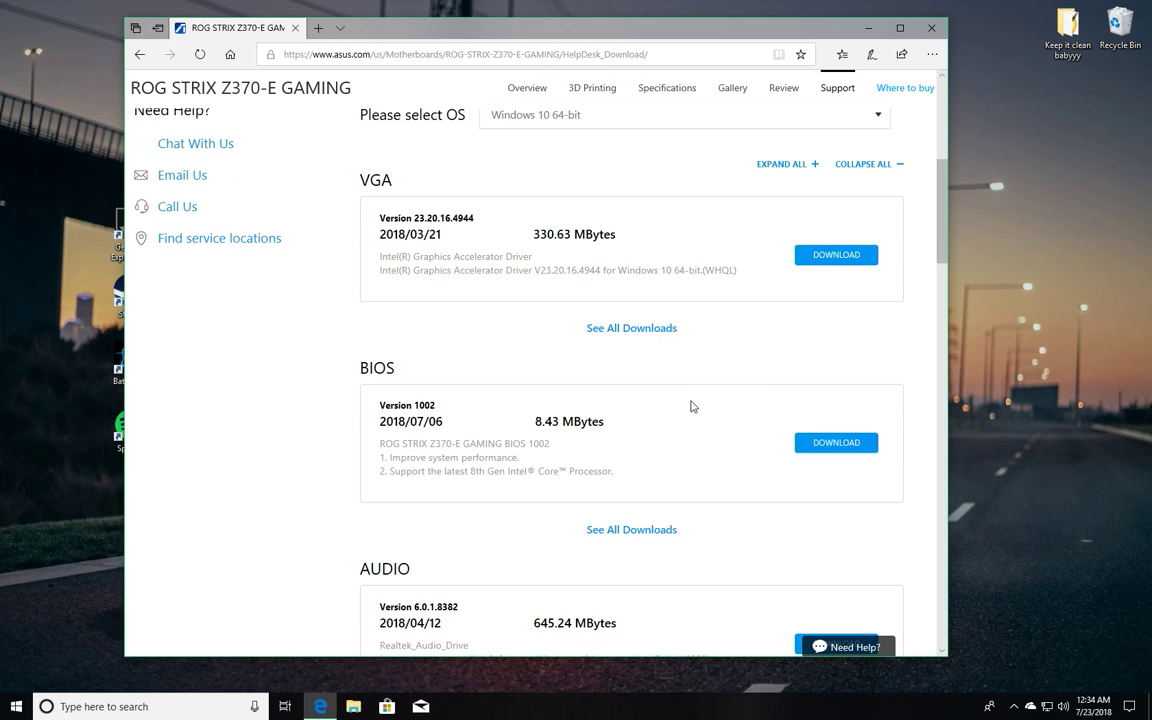
scroll(707, 352, down, 8)
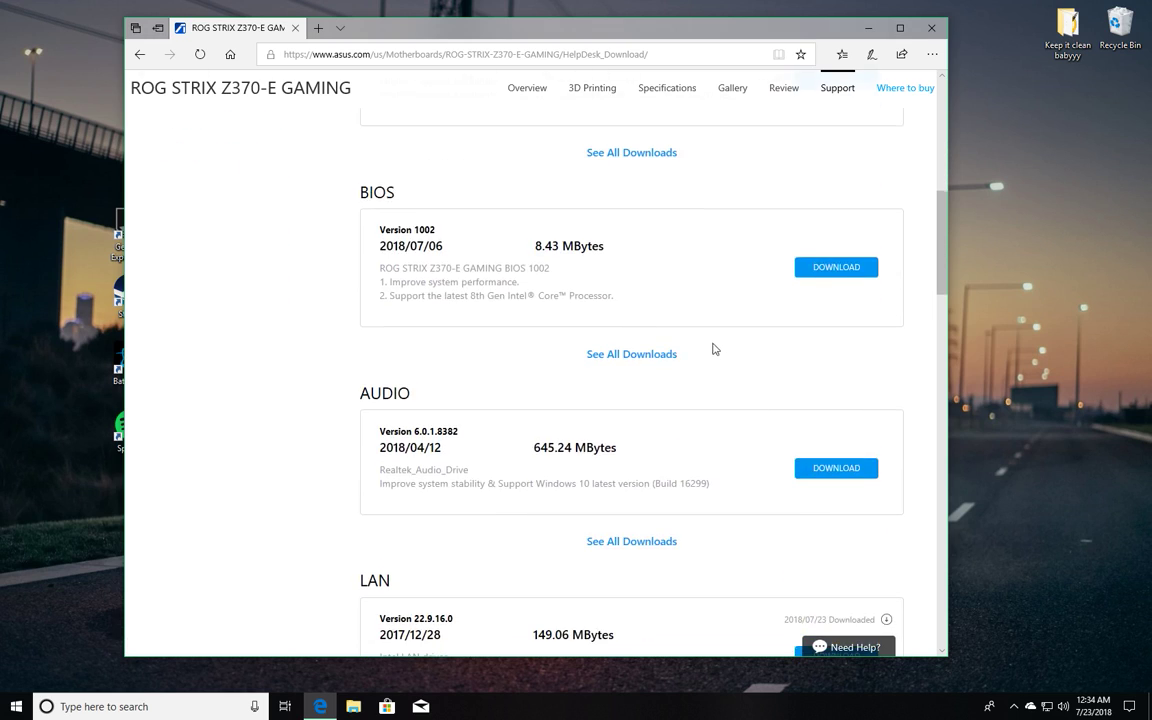
scroll(712, 347, down, 6)
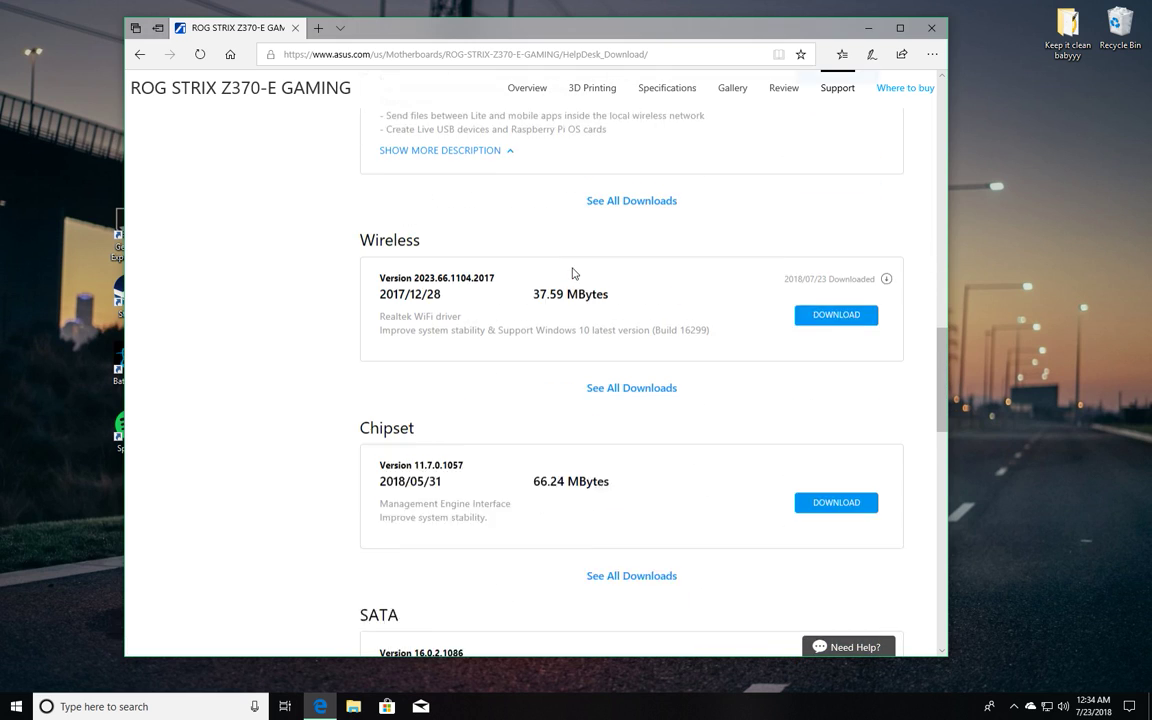
scroll(595, 290, up, 14)
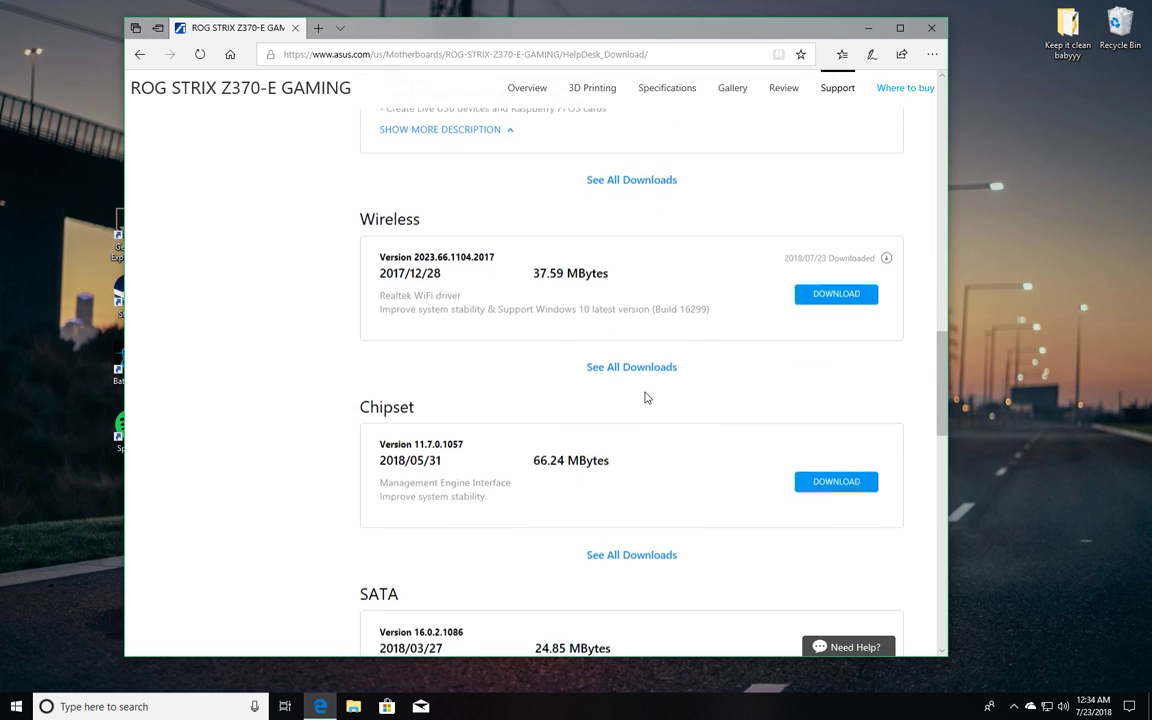
scroll(627, 318, up, 3)
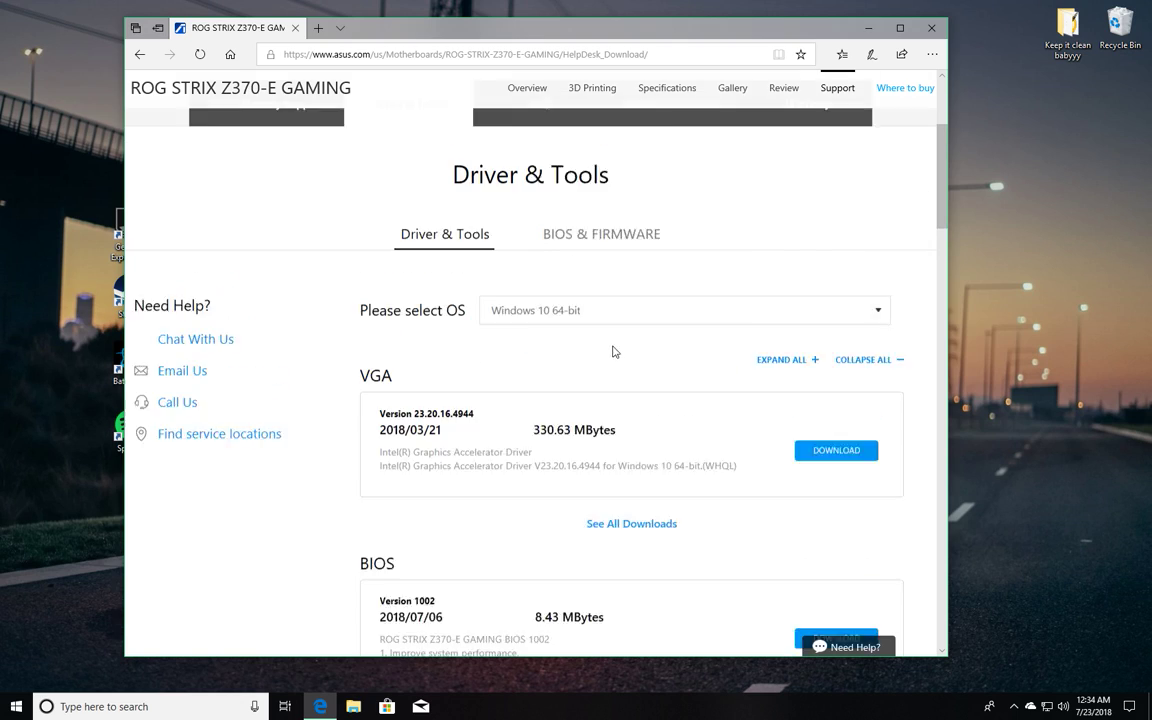
scroll(406, 470, down, 1)
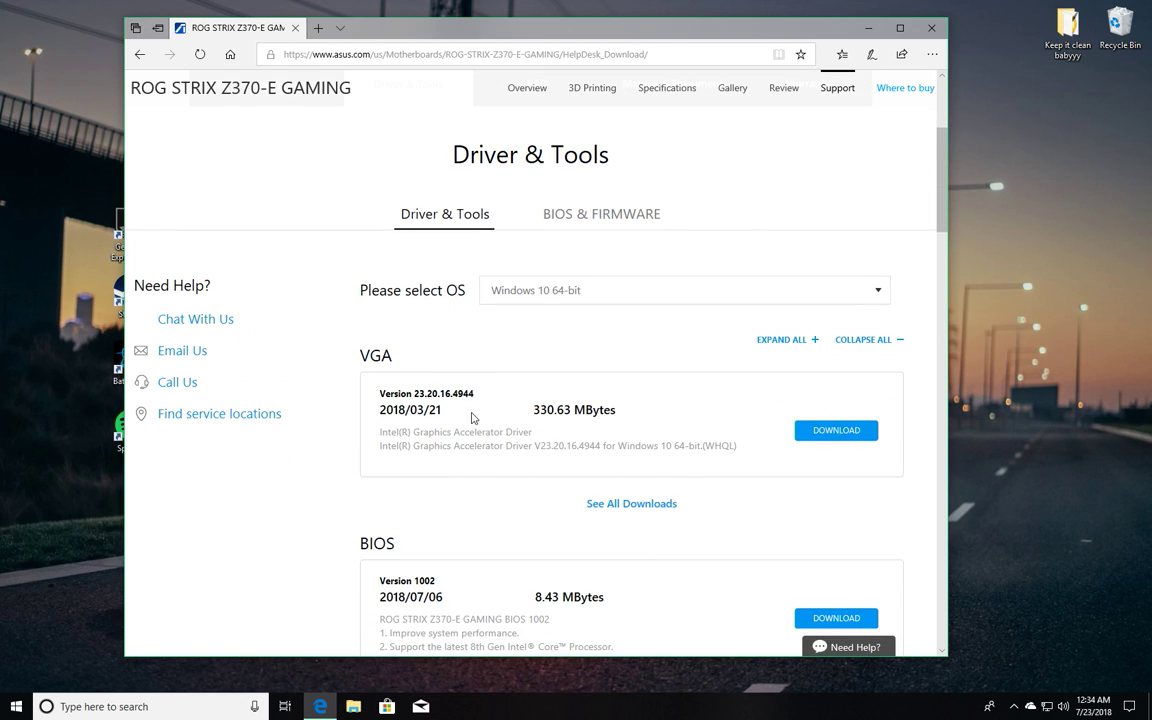
scroll(333, 371, down, 5)
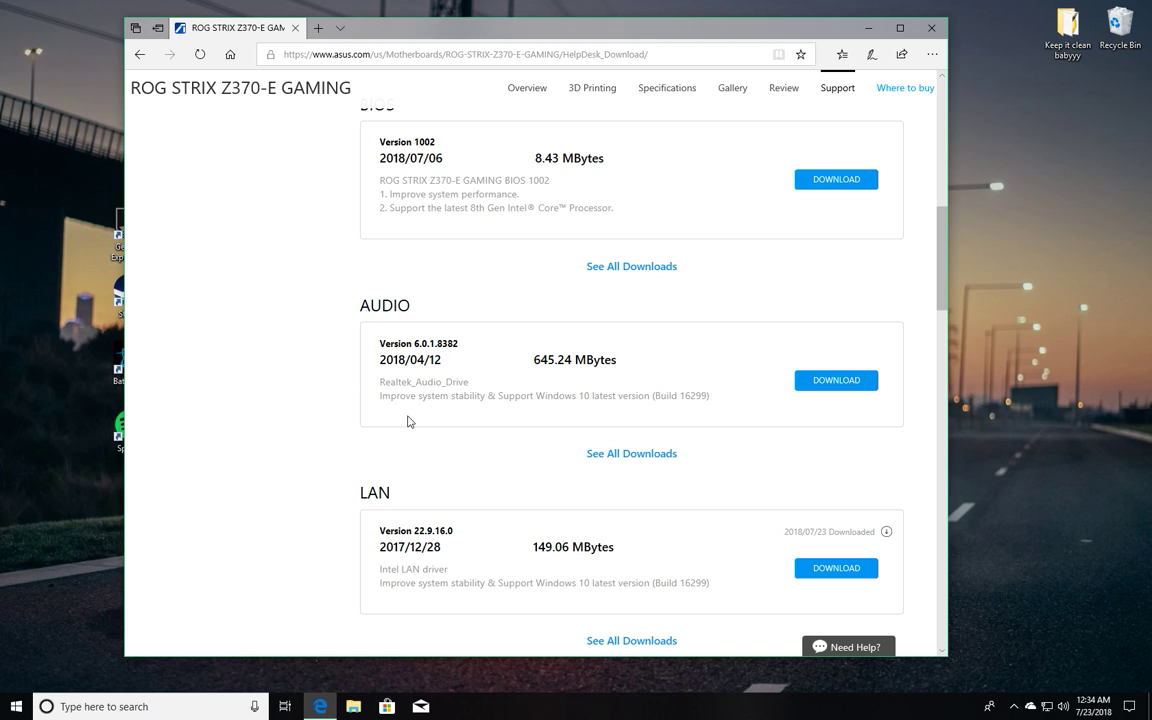
scroll(435, 386, down, 3)
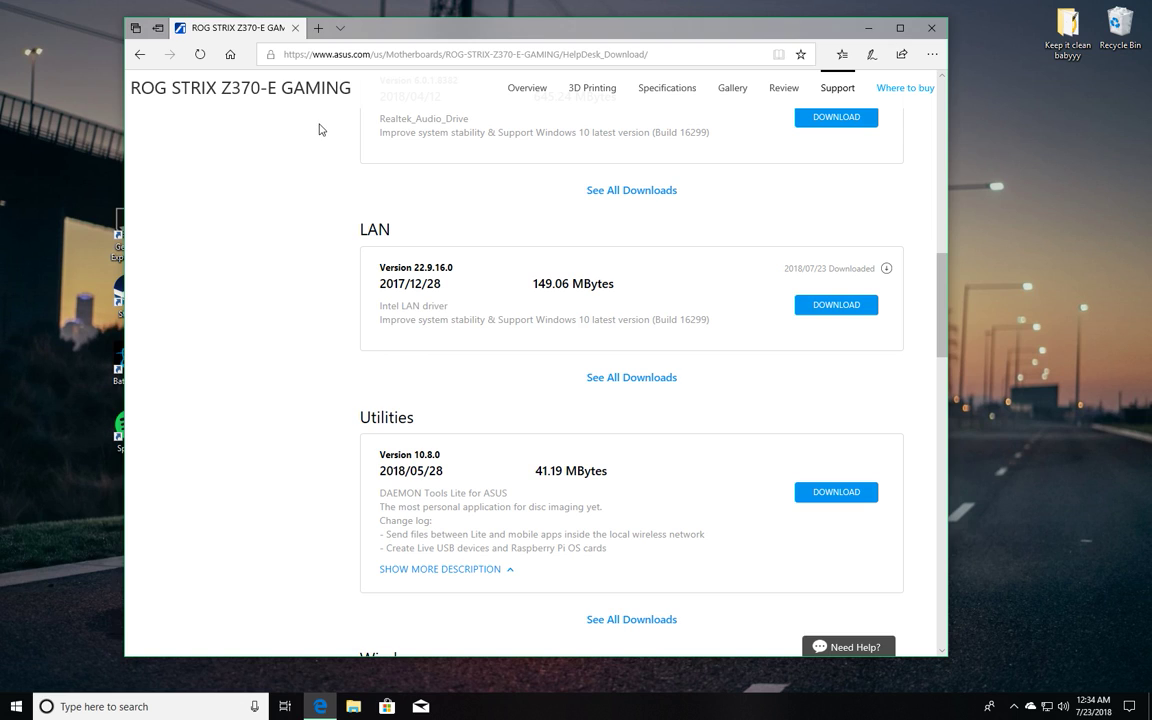
Highlight the LAN driver's version and date, then clear the highlight.
scroll(427, 301, down, 1)
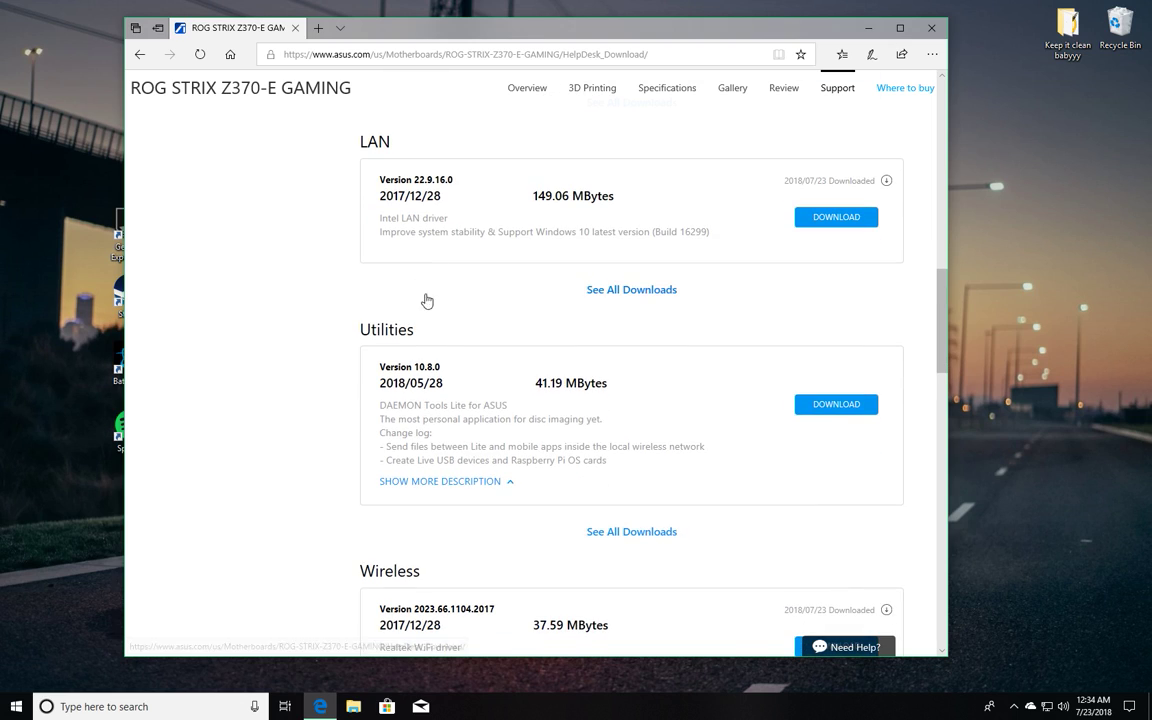
scroll(478, 309, up, 1)
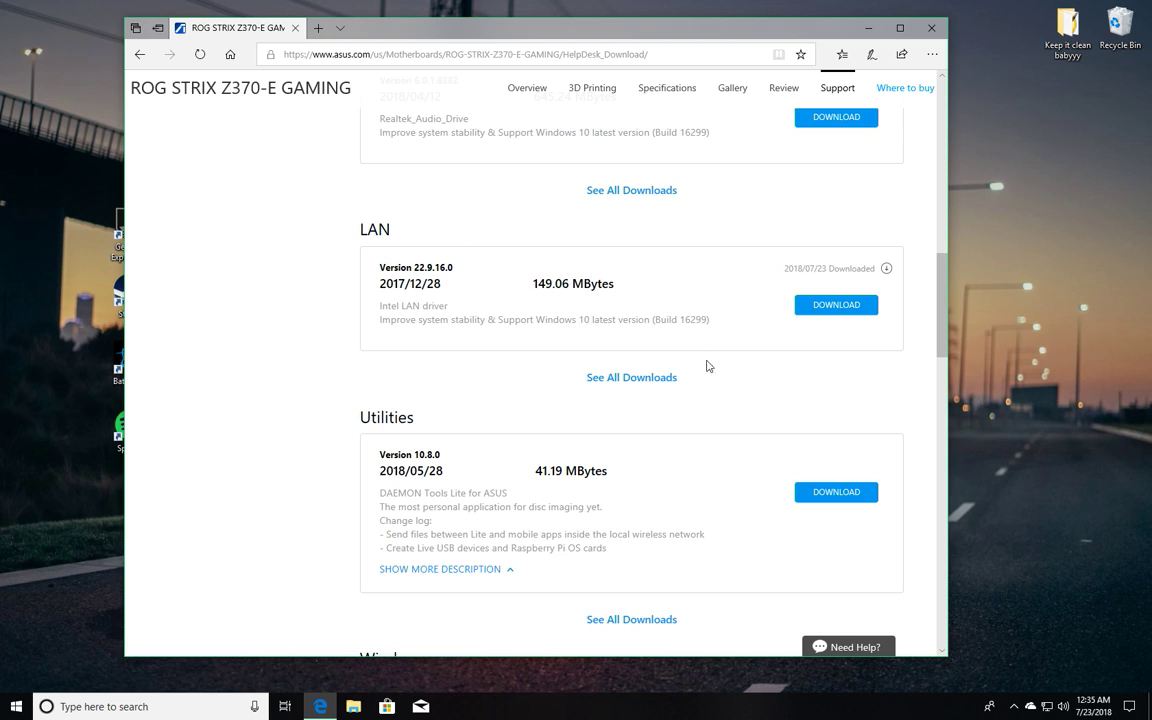
drag(470, 283, 368, 260)
click(280, 315)
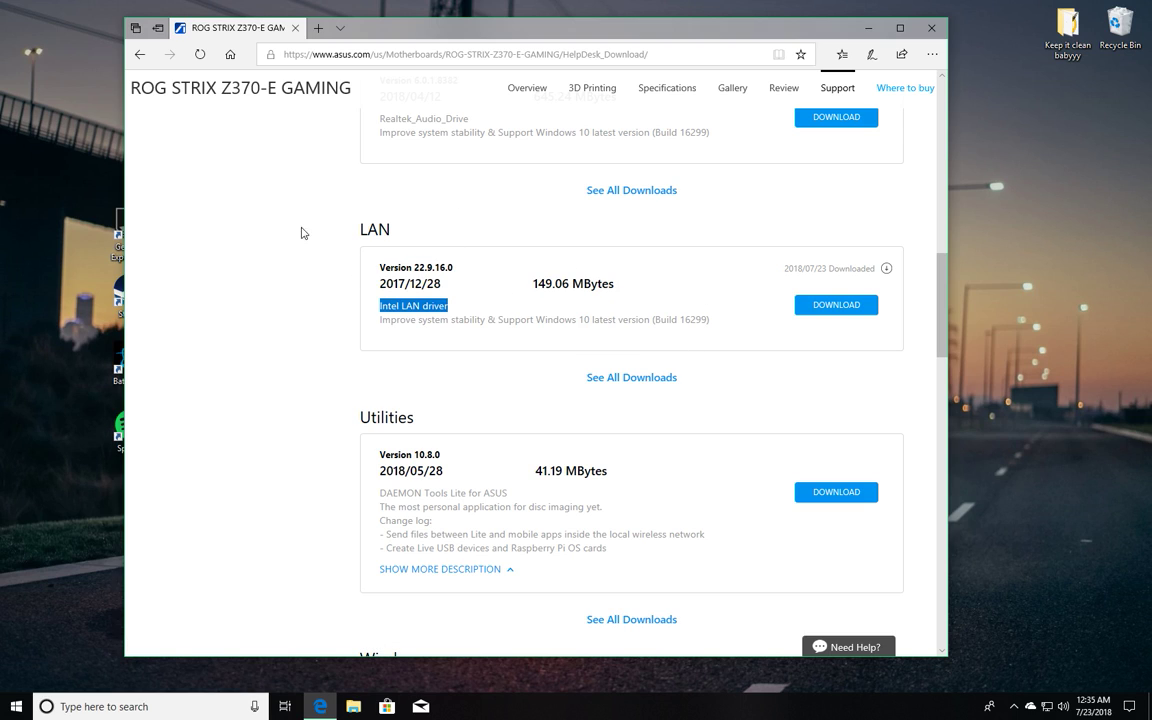
Scroll down to the Chipset and SATA drivers, briefly highlighting their descriptions.
scroll(436, 418, down, 2)
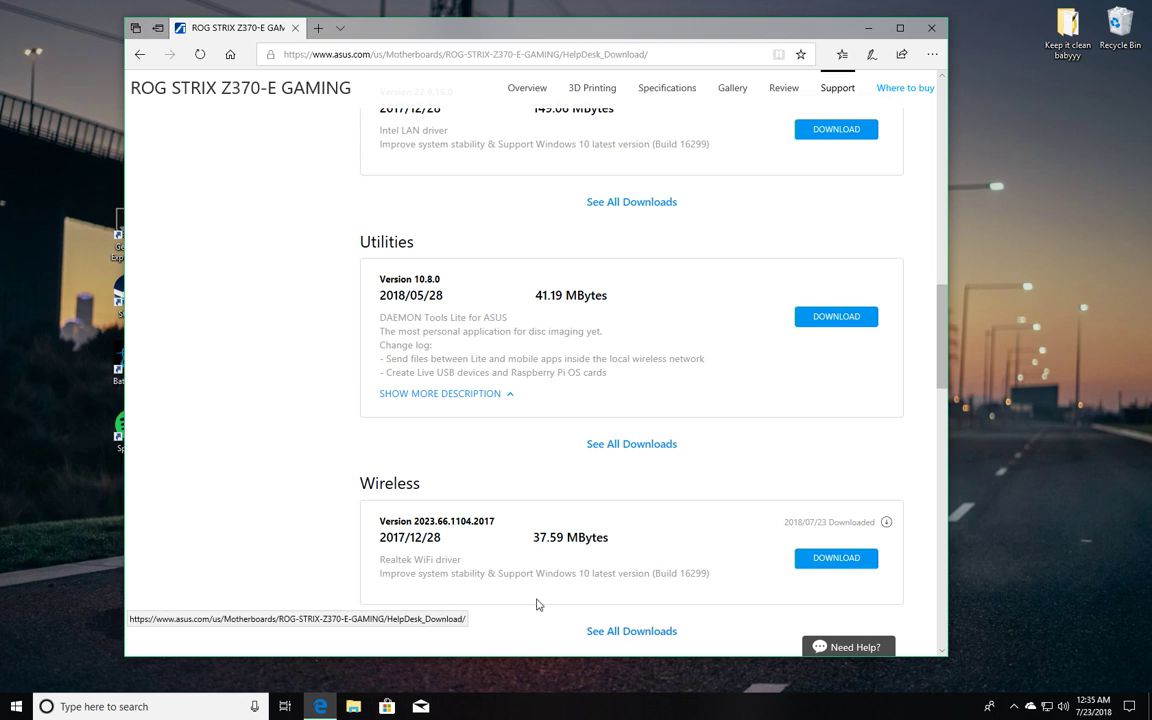
scroll(535, 541, down, 1)
scroll(573, 471, down, 1)
scroll(314, 378, down, 1)
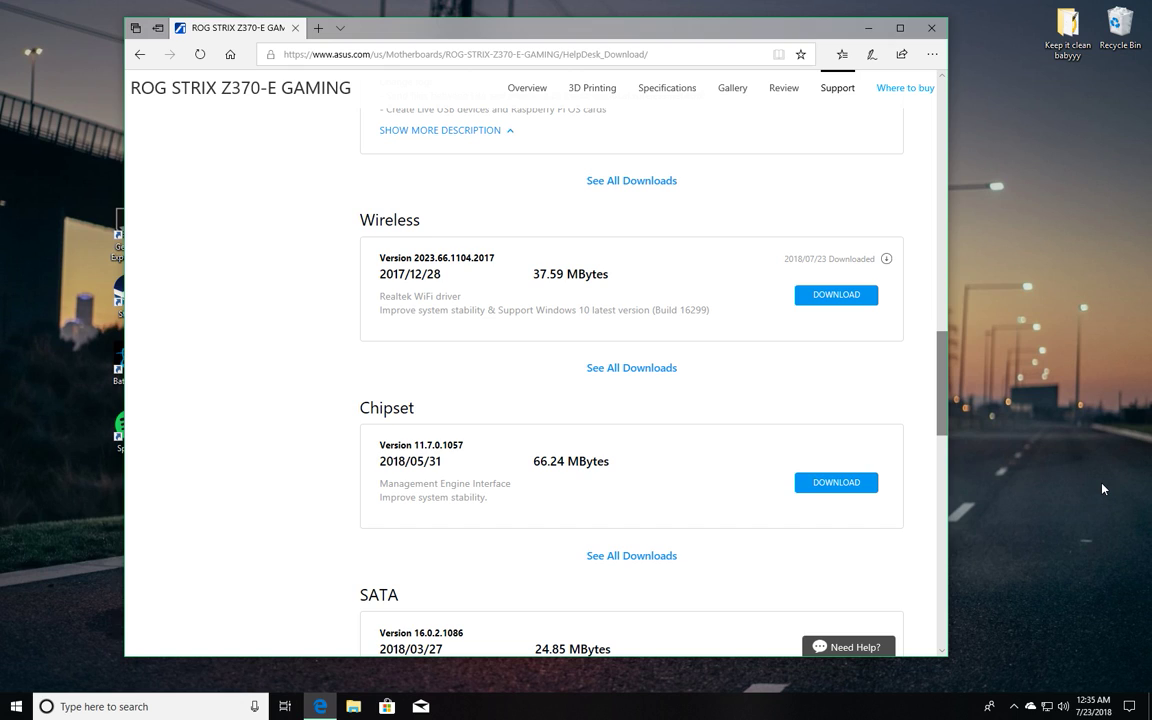
scroll(700, 475, down, 1)
scroll(450, 290, down, 1)
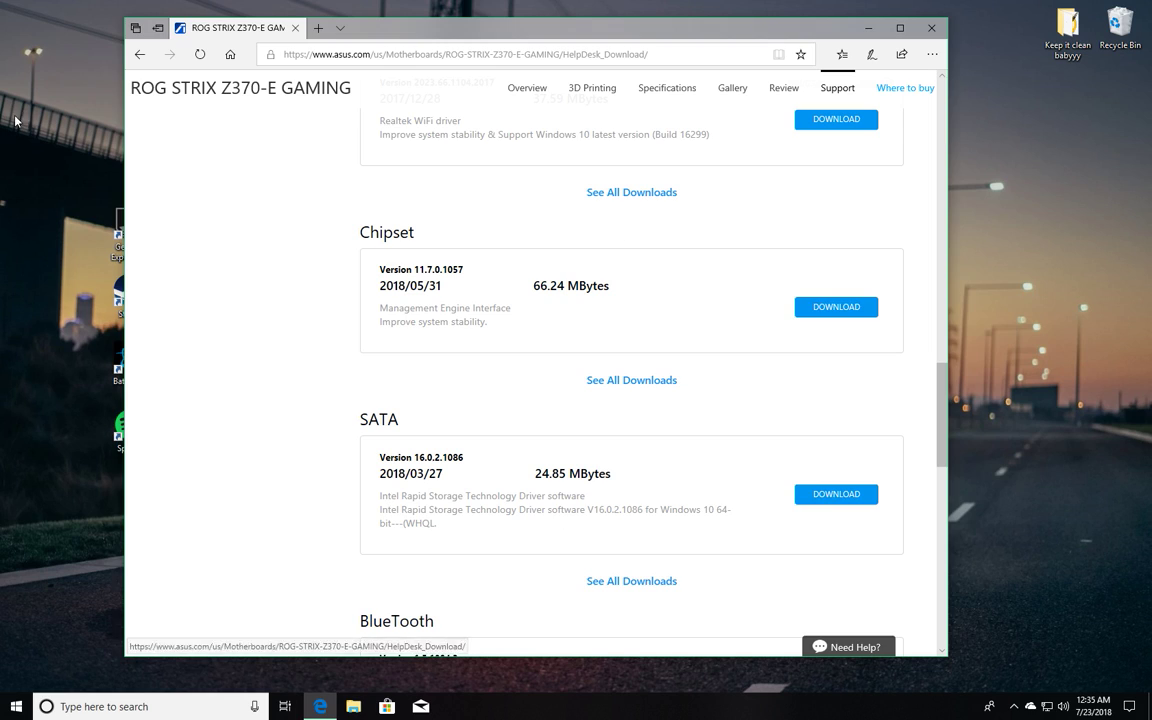
scroll(430, 250, down, 1)
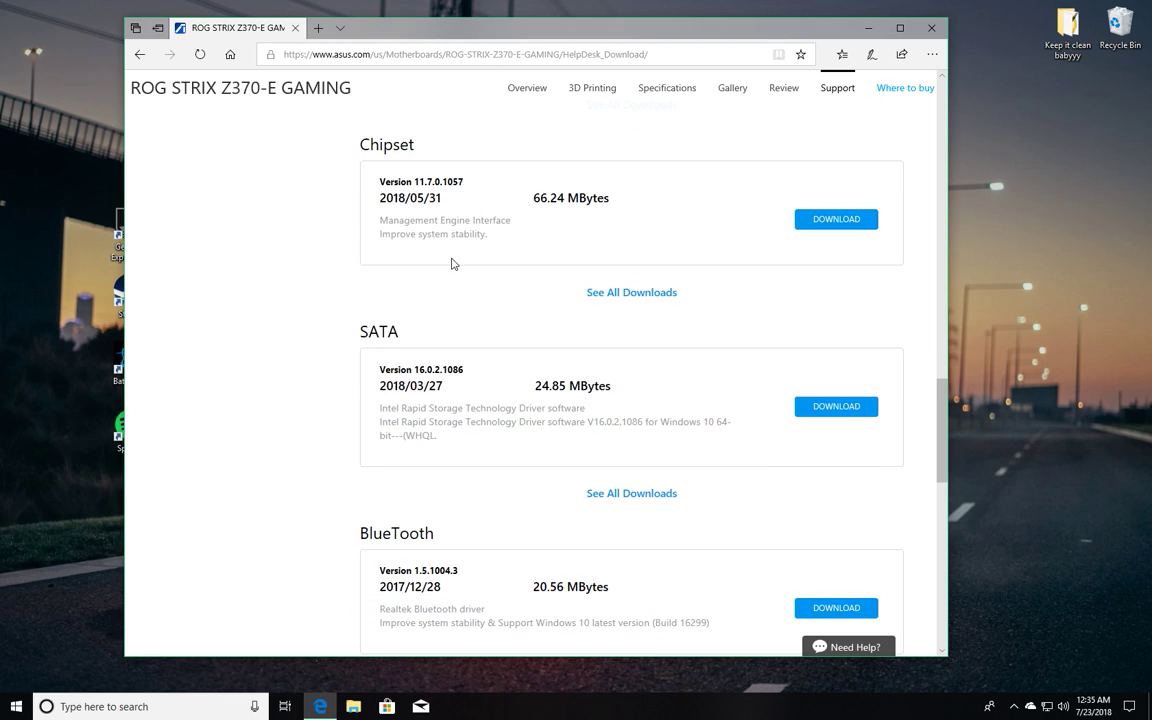
drag(482, 239, 437, 252)
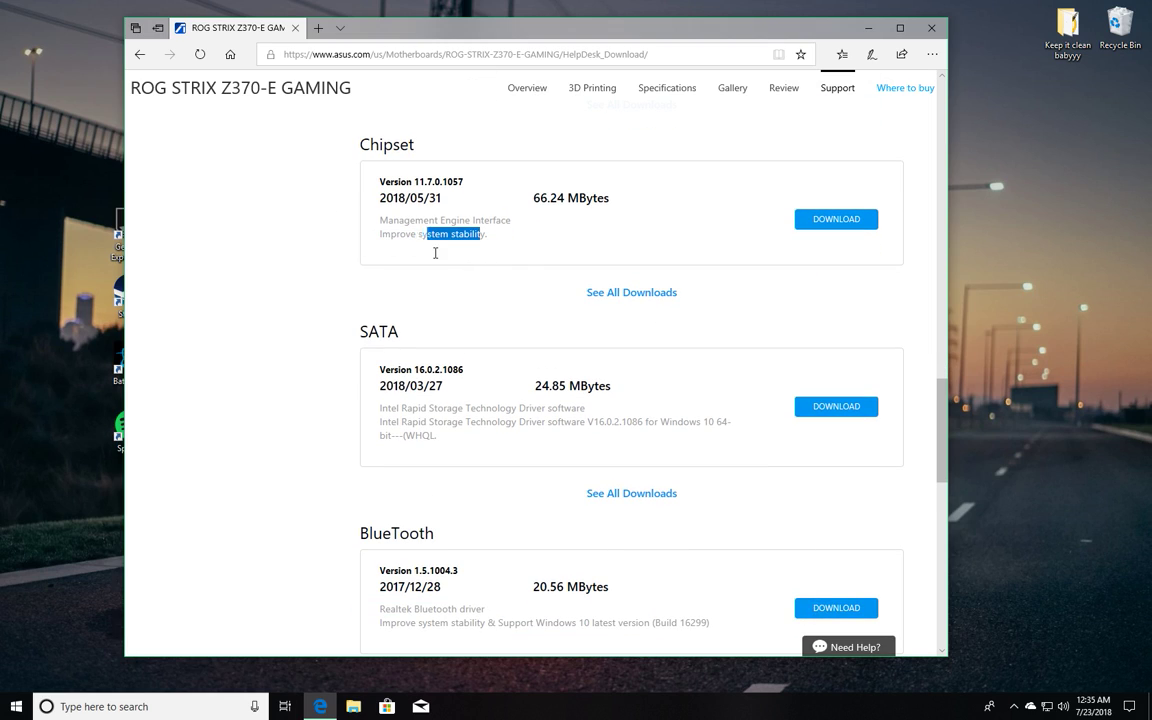
click(355, 260)
drag(399, 421, 553, 422)
scroll(435, 252, up, 1)
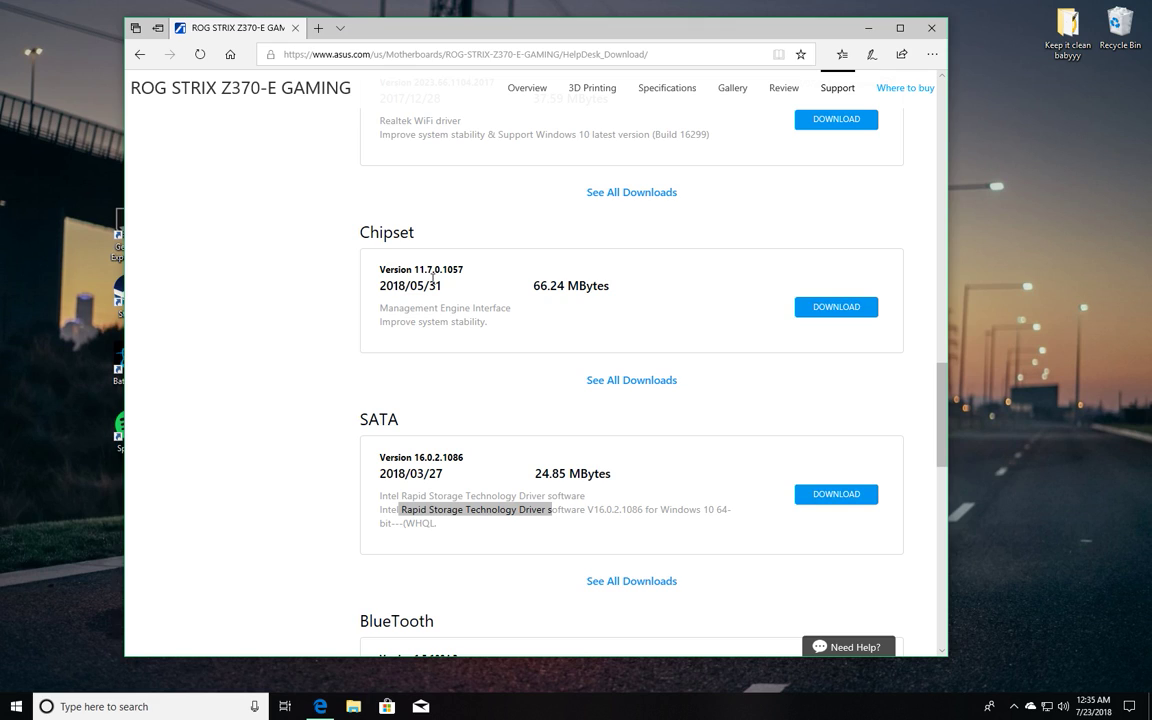
scroll(474, 461, down, 2)
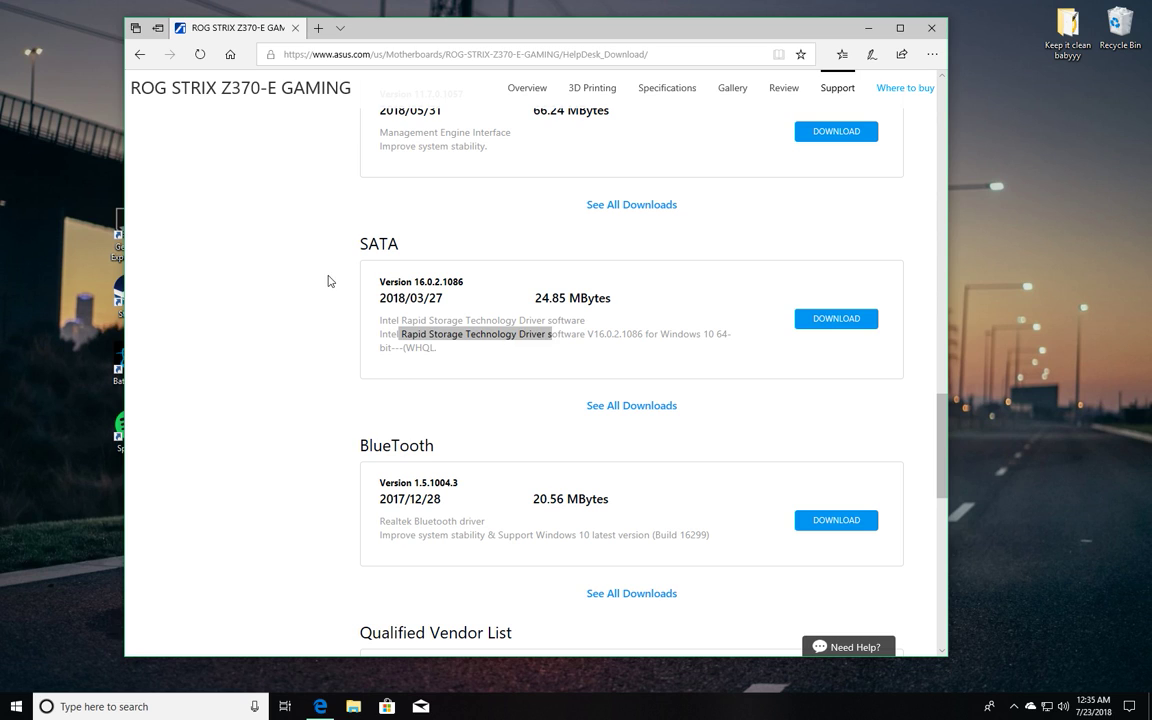
click(530, 331)
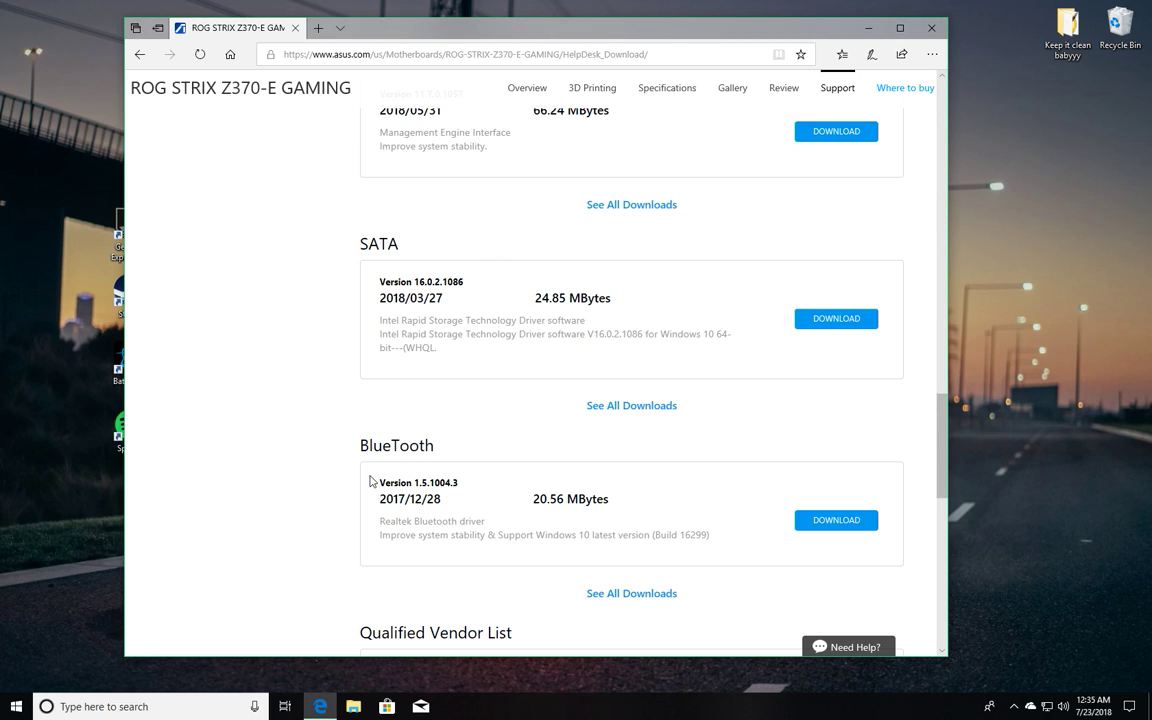
Scroll to the list's end to the Bluetooth driver 1.5.1004.3, past Qualified Vendor List and Declaration of Conformity.
scroll(630, 480, down, 5)
scroll(813, 579, up, 6)
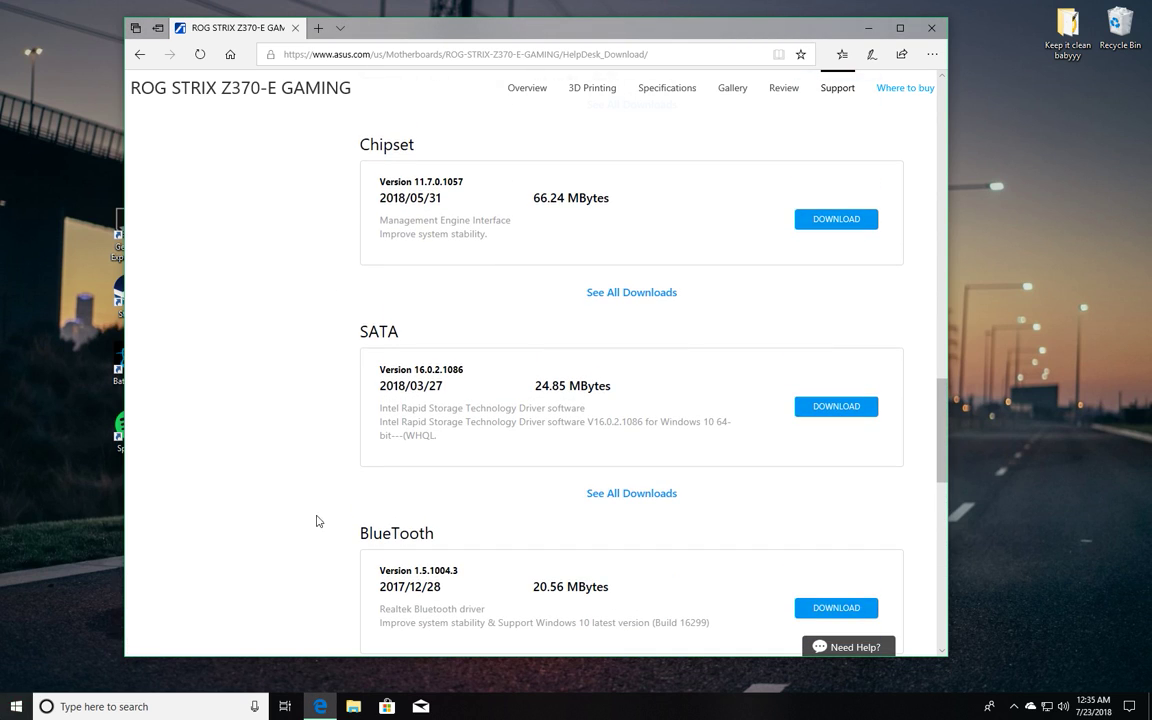
scroll(560, 555, down, 1)
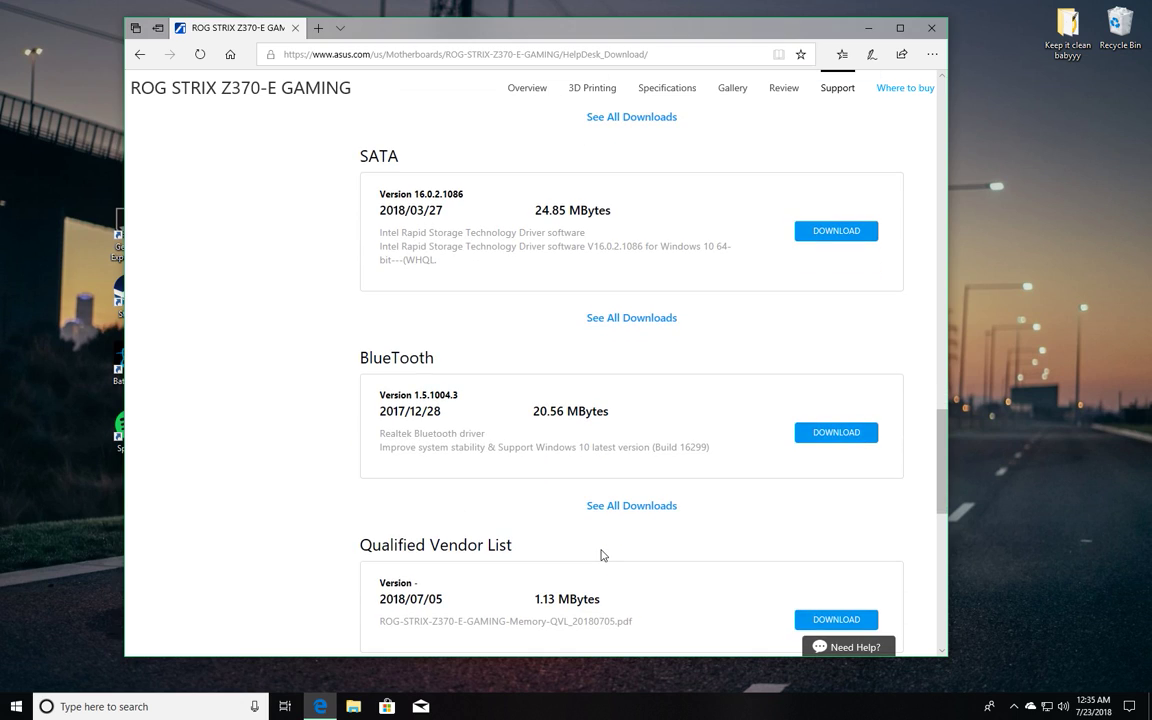
scroll(512, 504, down, 1)
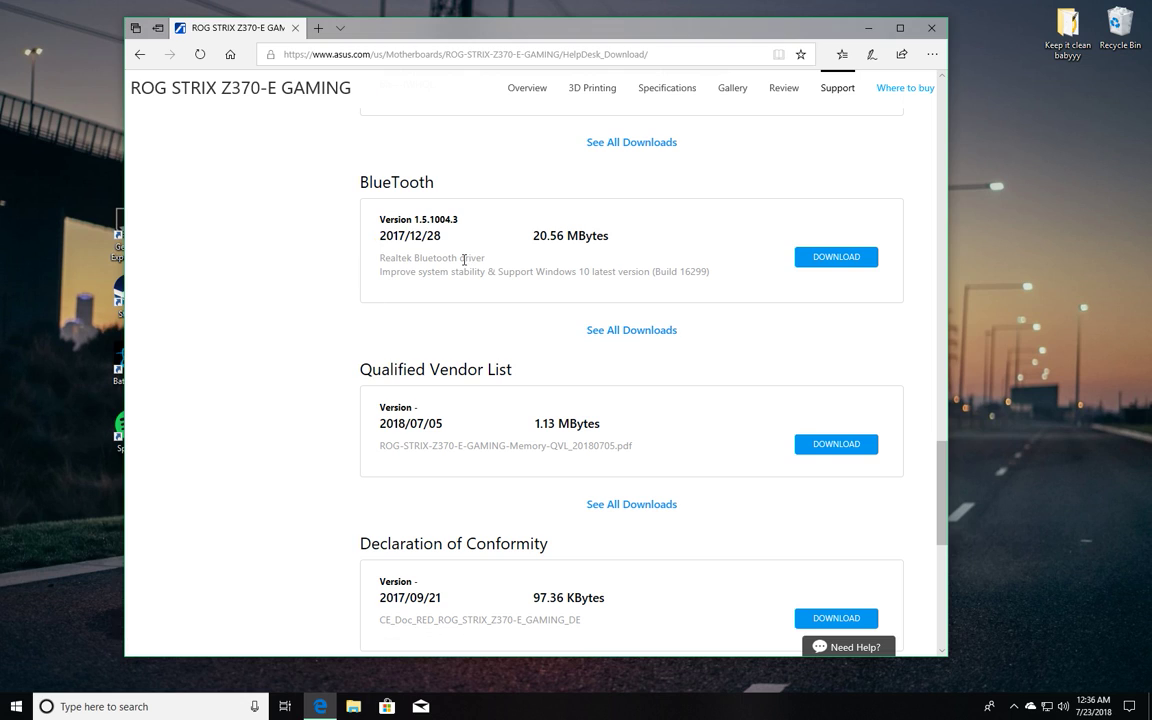
scroll(470, 253, down, 1)
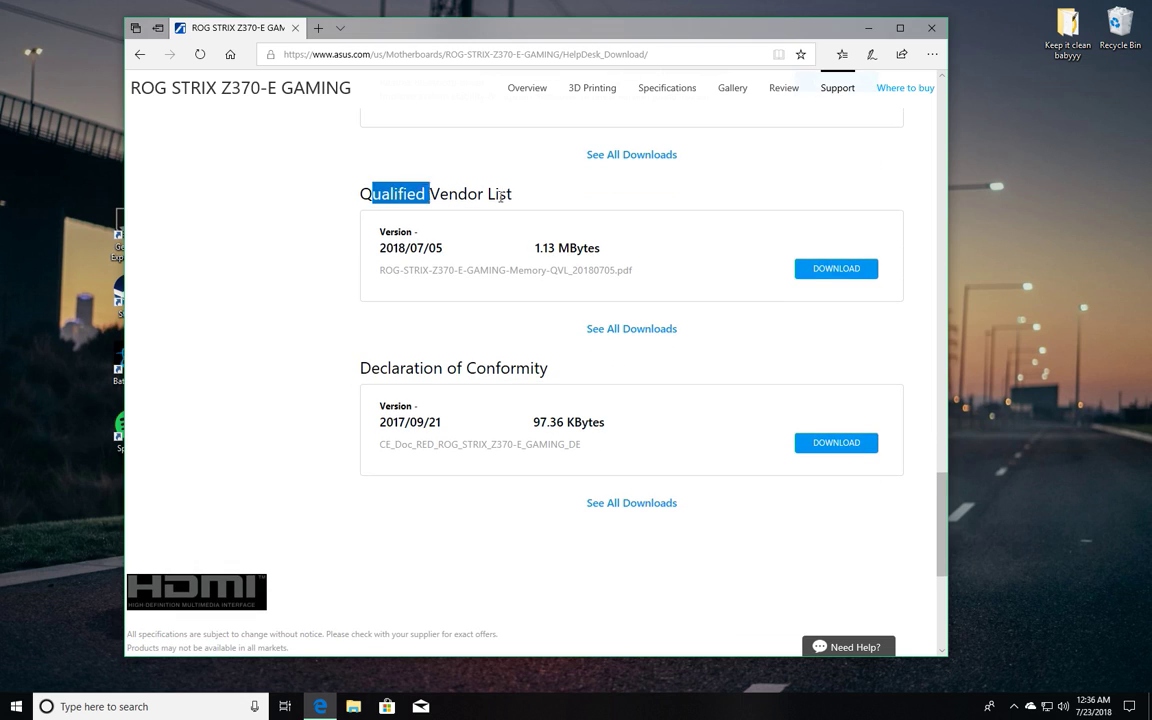
triple_click(377, 199)
click(348, 376)
drag(348, 376, 549, 382)
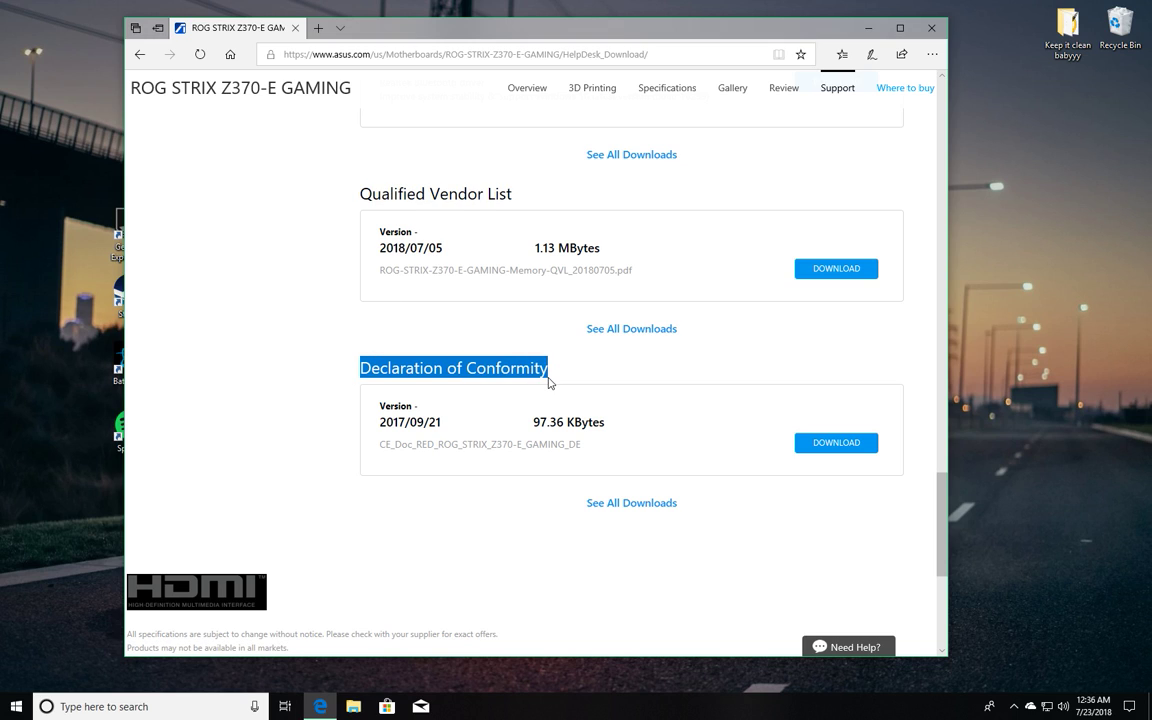
click(37, 287)
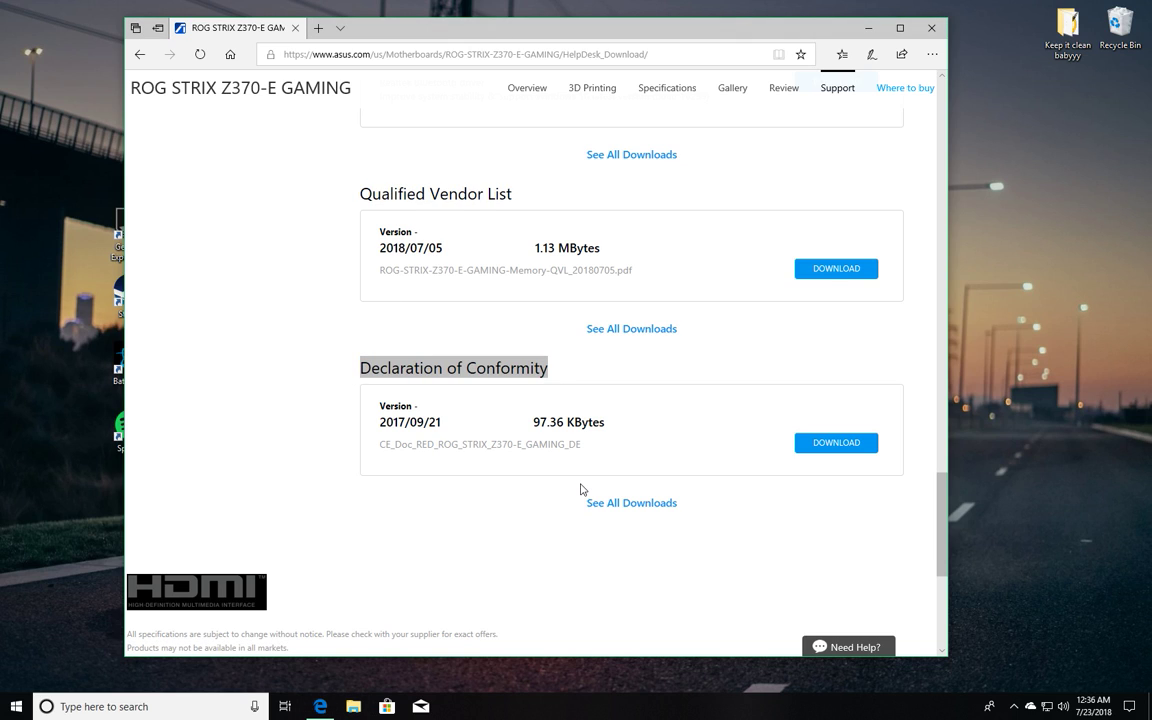
scroll(633, 522, up, 5)
scroll(633, 525, up, 1)
scroll(633, 527, down, 3)
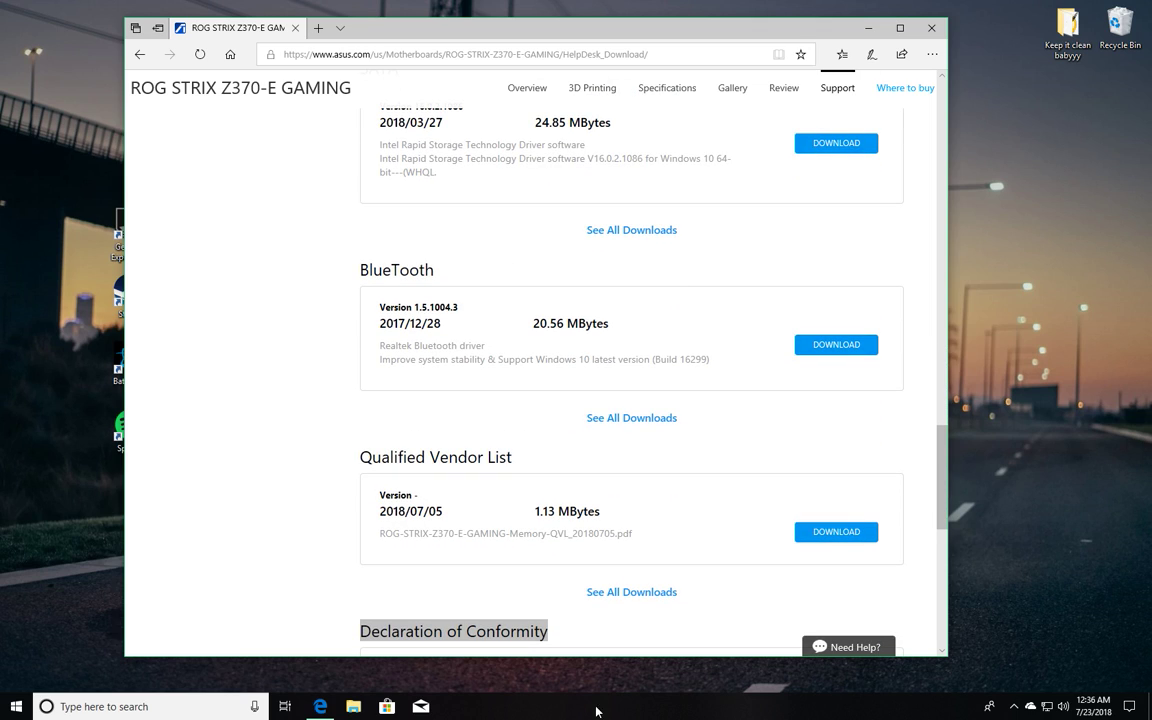
Download Realtek_BT_RS3_1.5.1004.3.zip from the BlueTooth card and open it when finished.
click(848, 343)
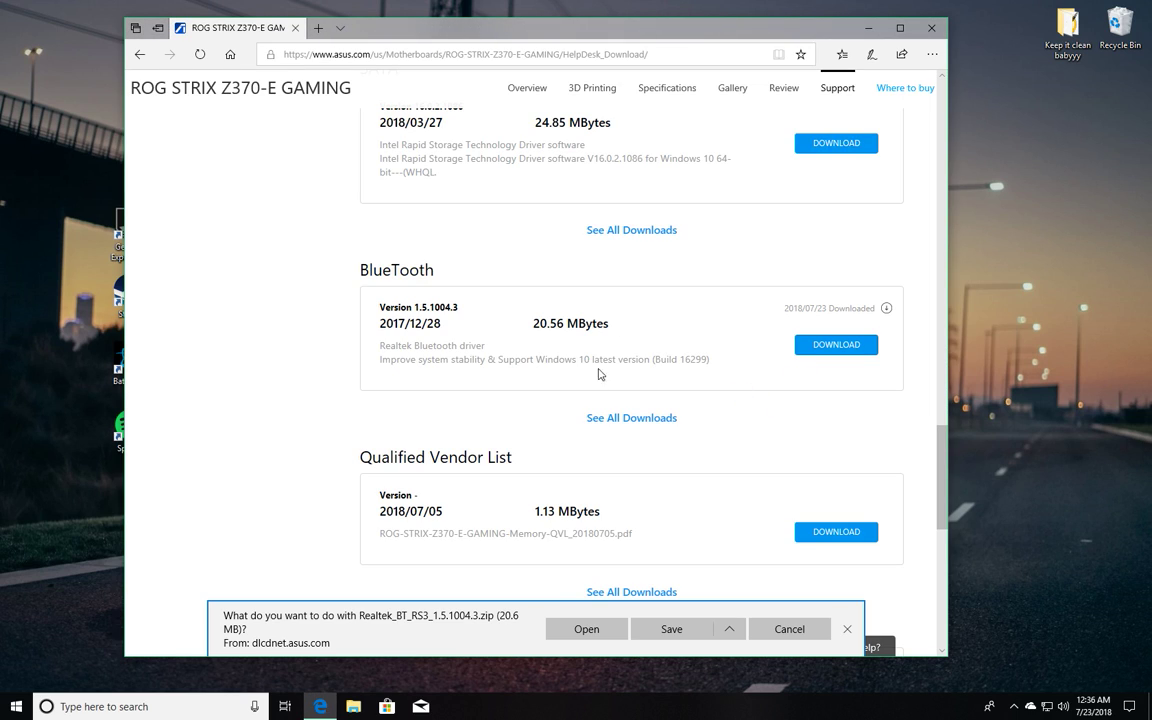
click(586, 629)
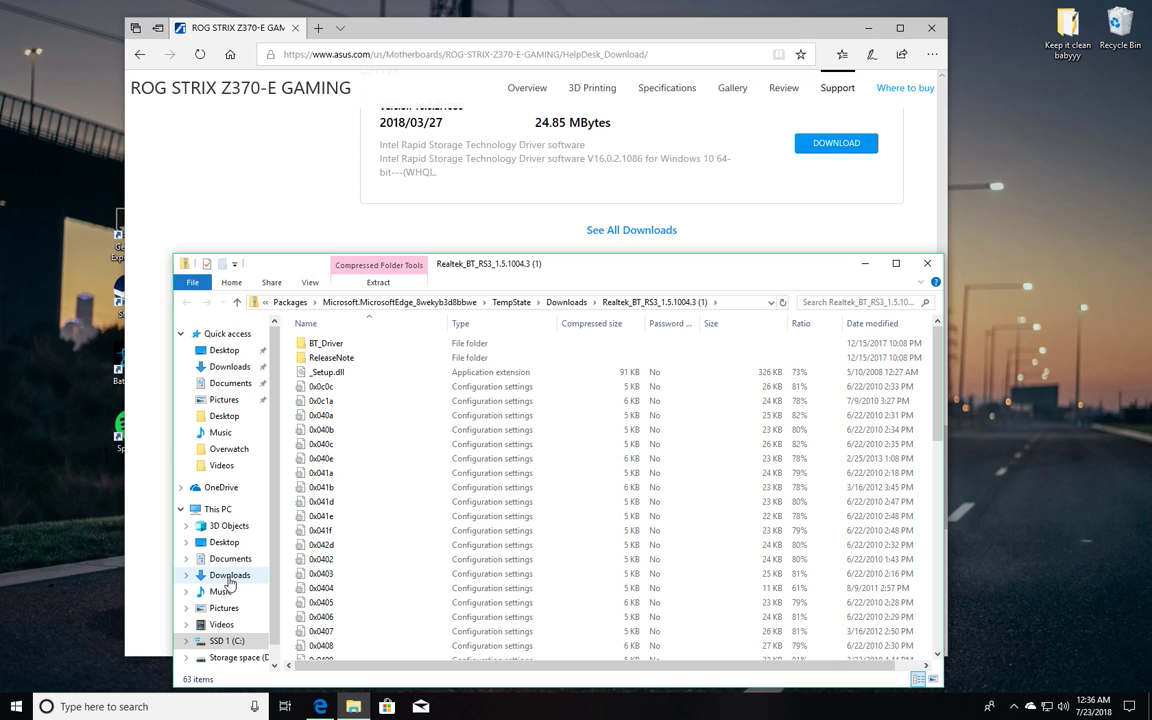
Extract all files of the Realtek_BT_RS3_1.5.1004.3 (1) zip to the suggested folder.
scroll(520, 363, down, 2)
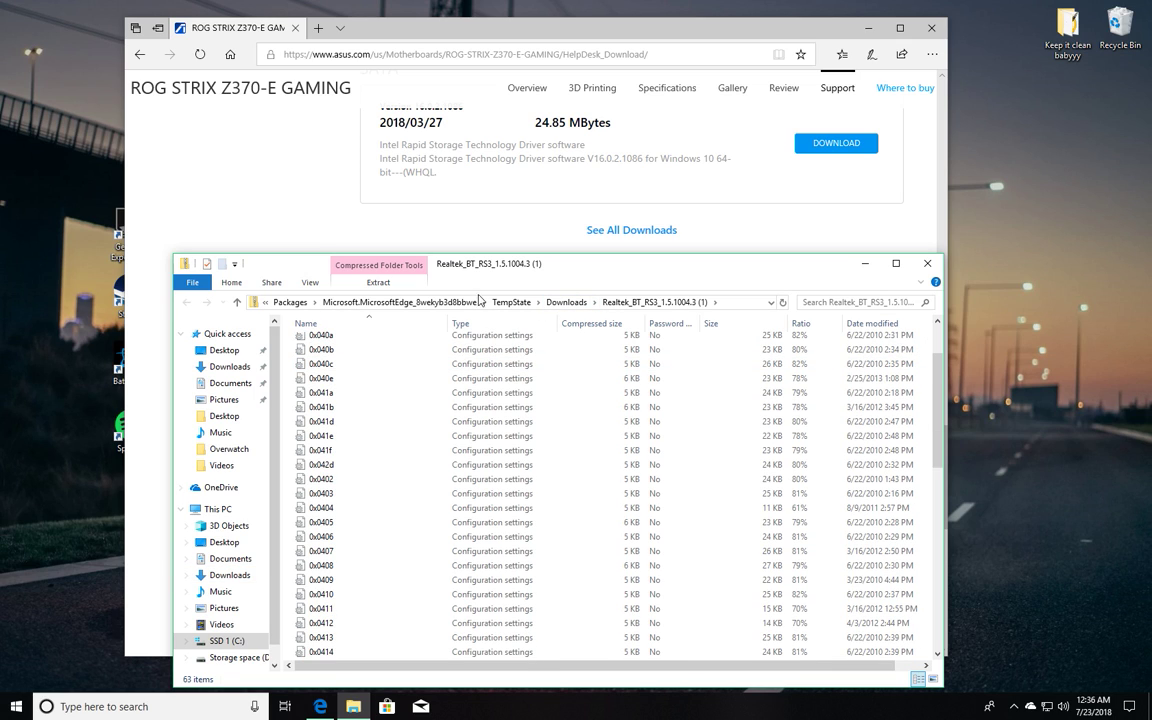
scroll(430, 440, up, 2)
scroll(391, 373, down, 1)
scroll(400, 470, down, 12)
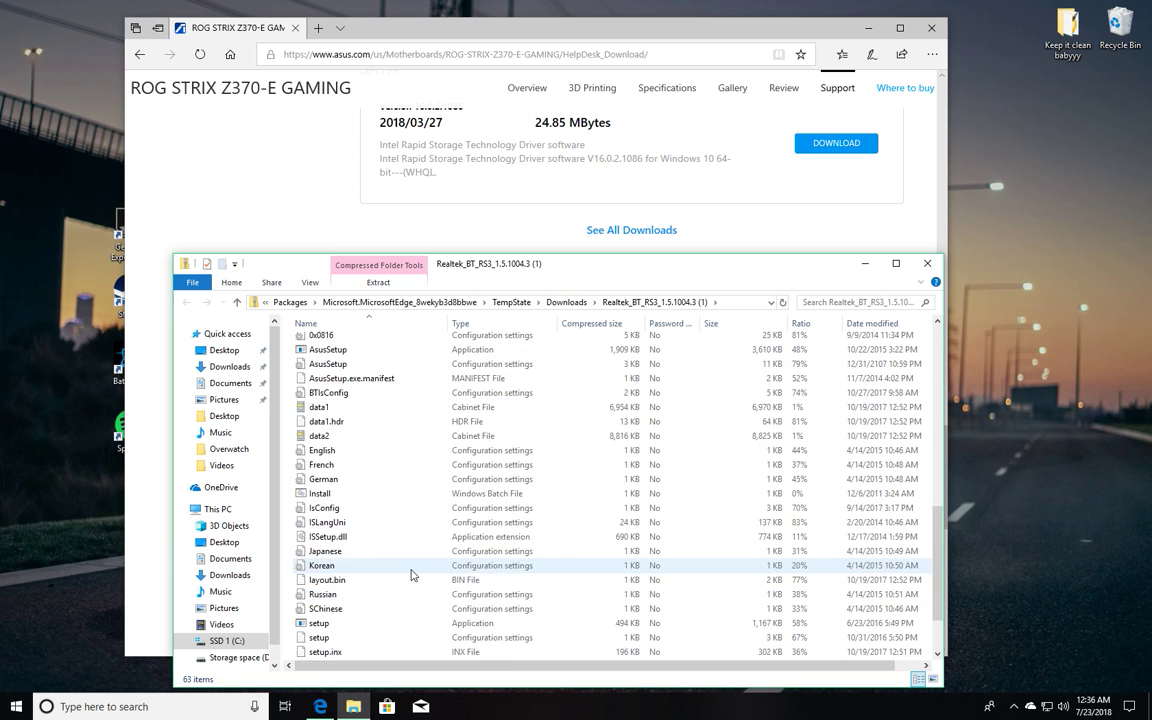
scroll(390, 600, up, 12)
scroll(417, 622, up, 1)
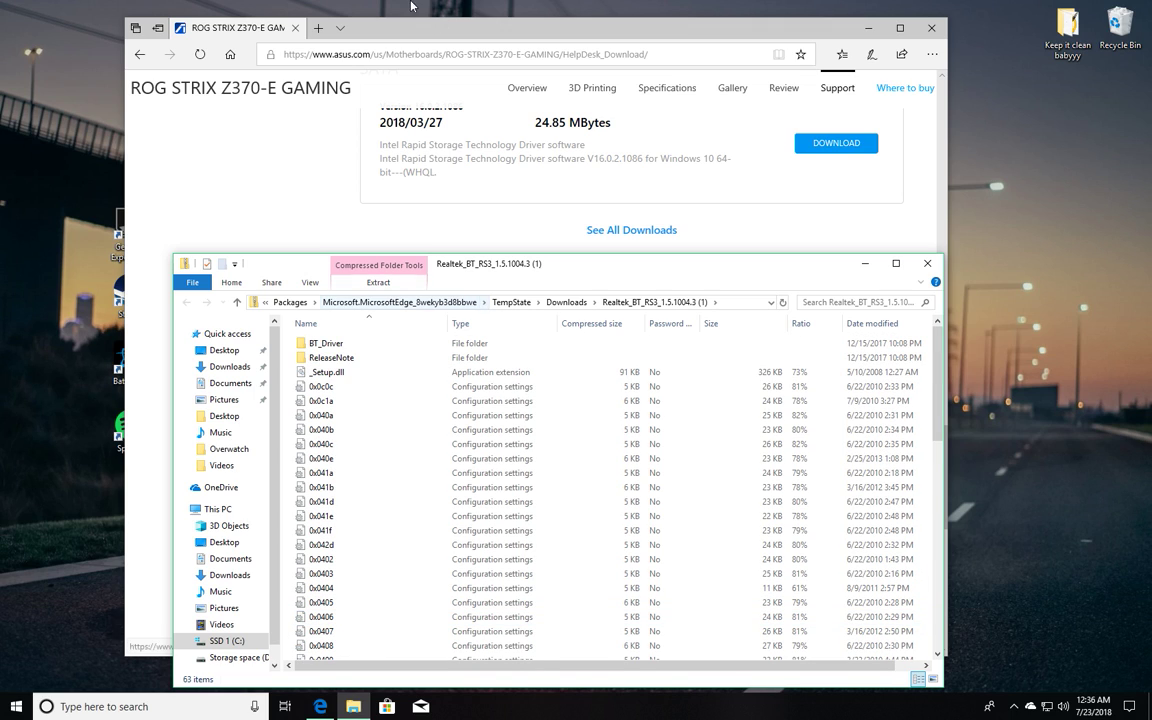
drag(395, 263, 406, 140)
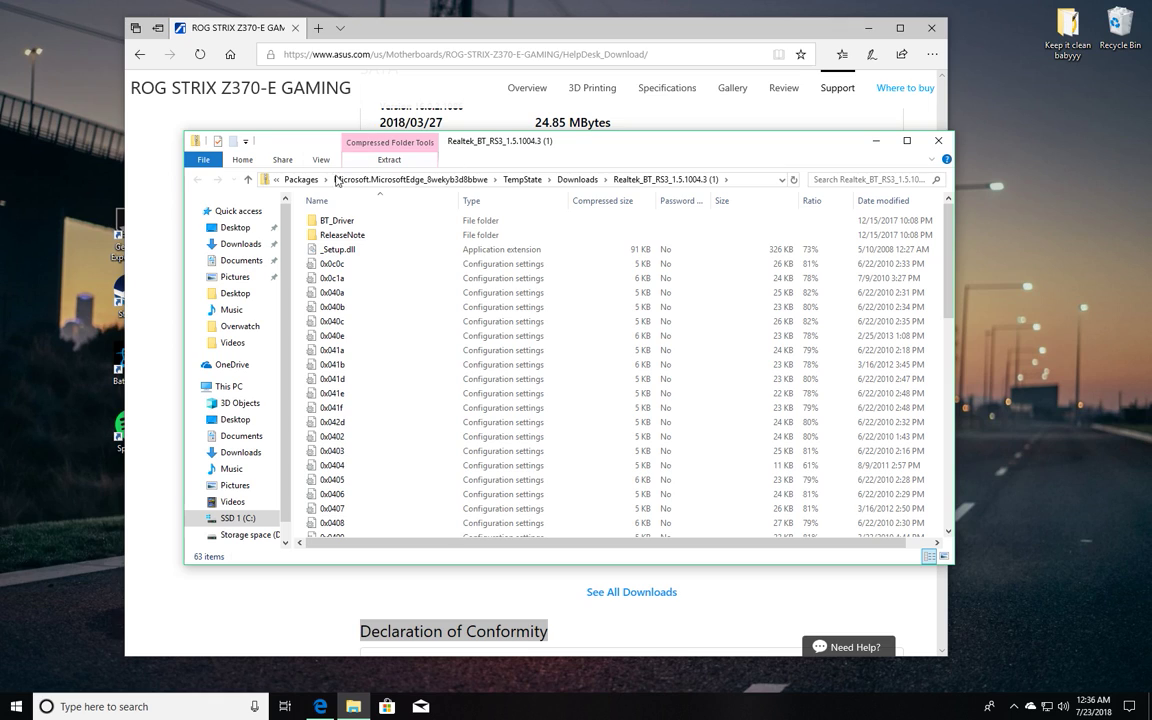
click(352, 159)
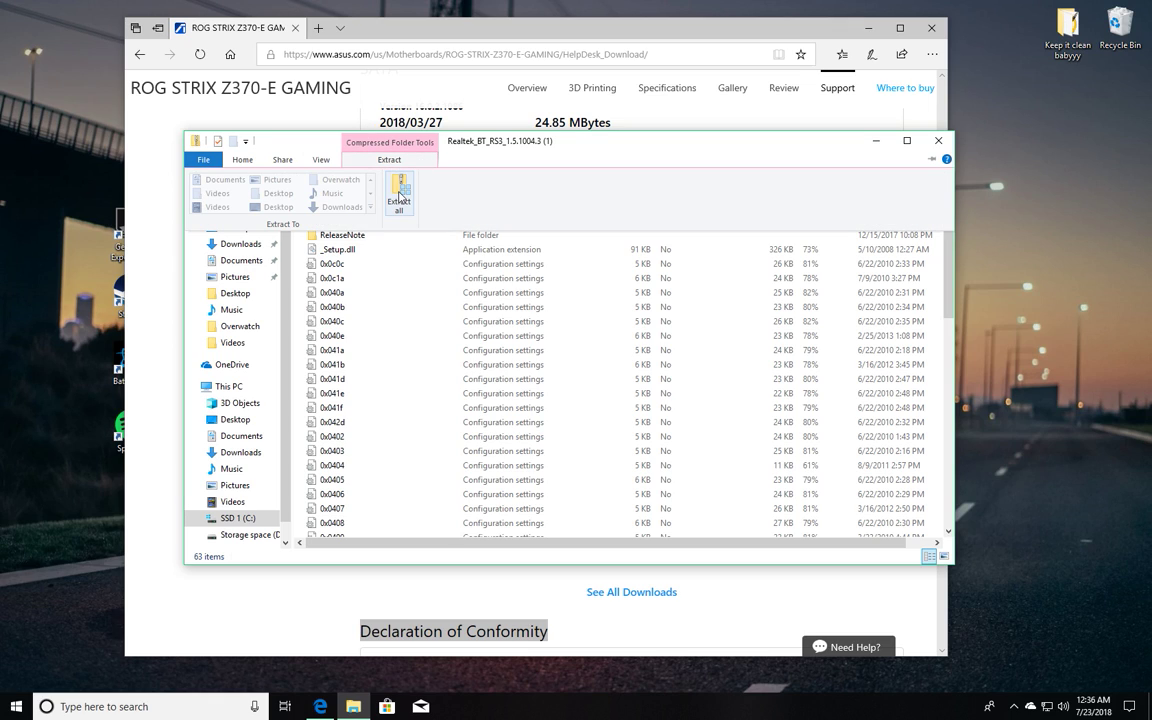
click(400, 192)
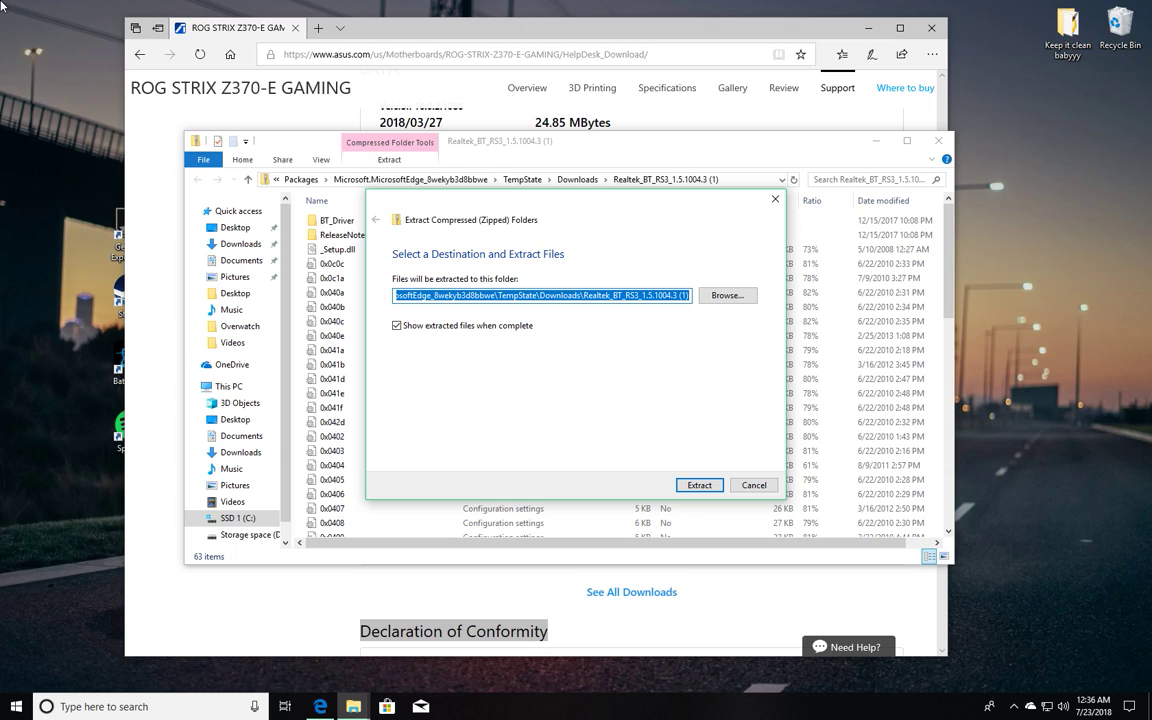
click(700, 487)
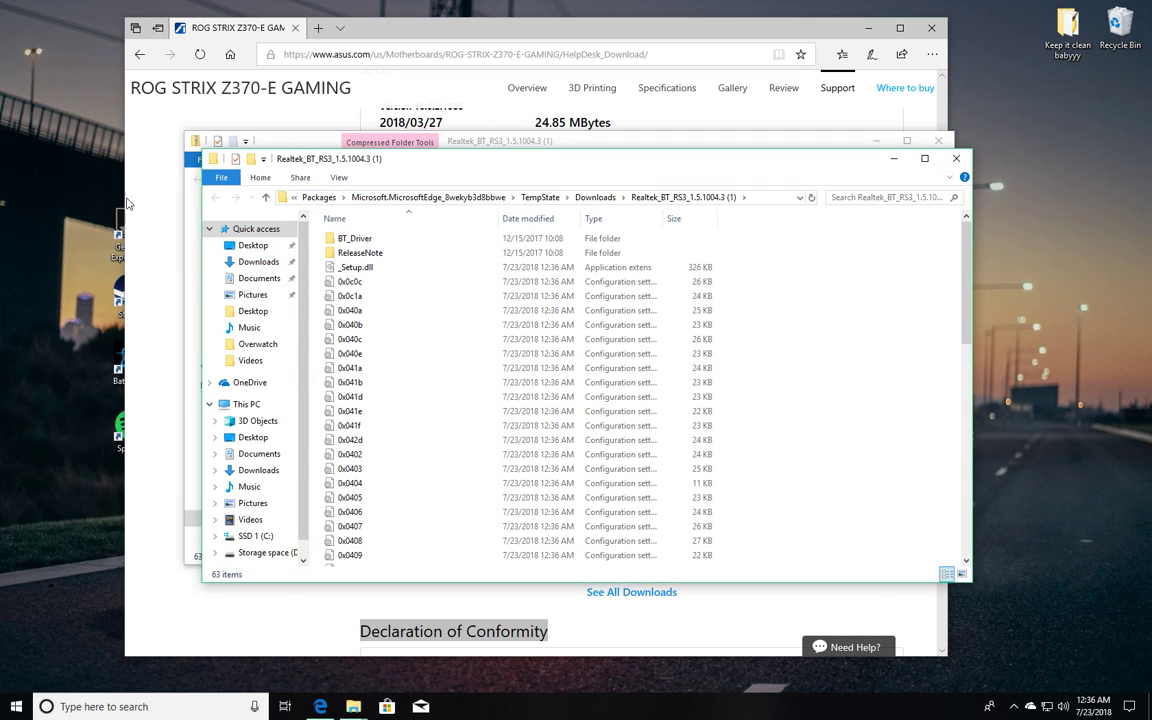
Run AsusSetup from the extracted Realtek_BT_RS3_1.5.1004.3 (1) folder.
scroll(395, 340, down, 4)
scroll(395, 340, down, 7)
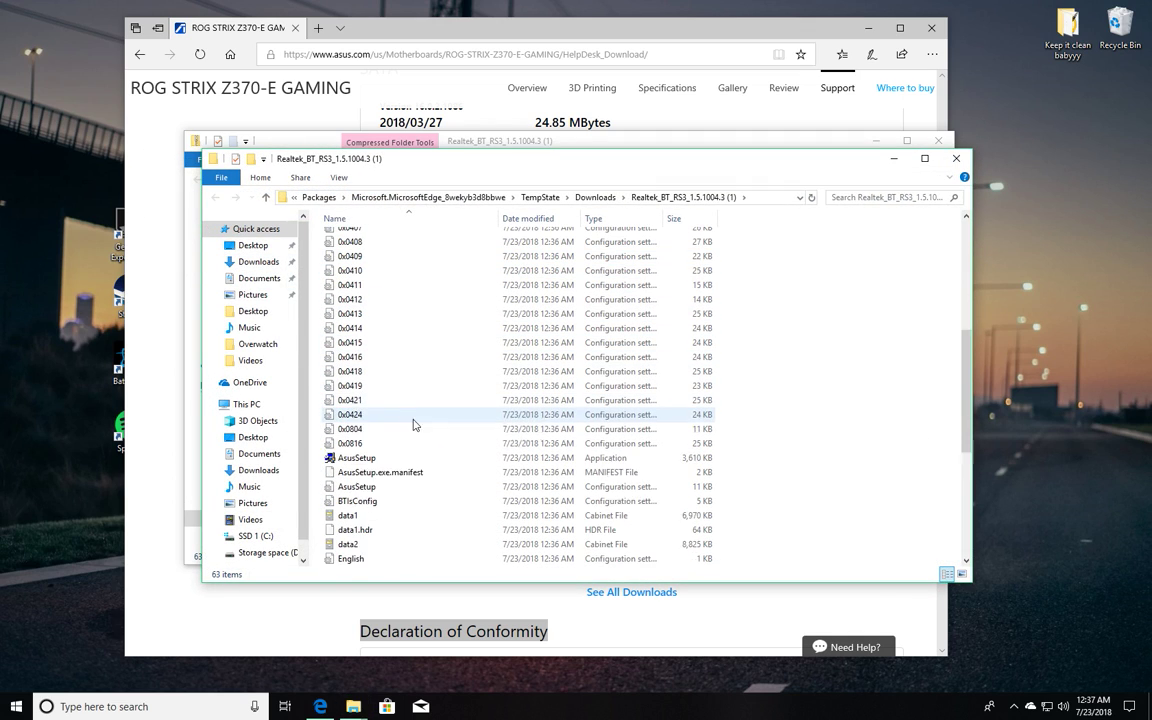
scroll(440, 417, down, 2)
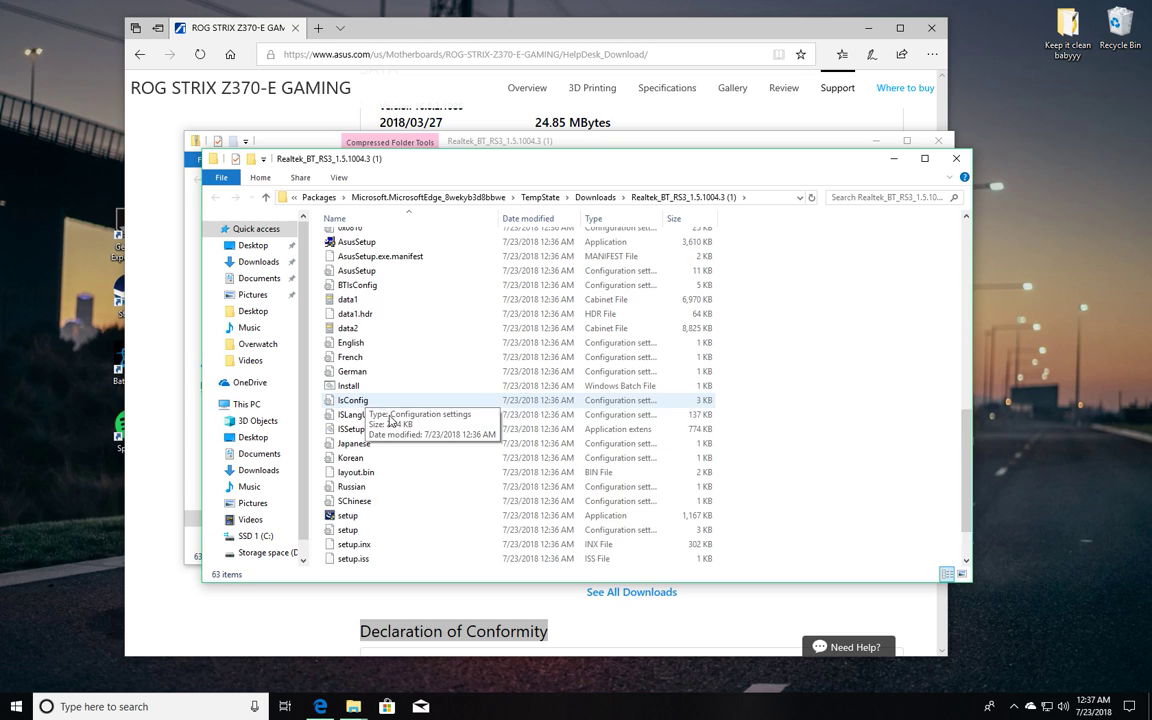
scroll(386, 478, up, 3)
scroll(386, 478, down, 2)
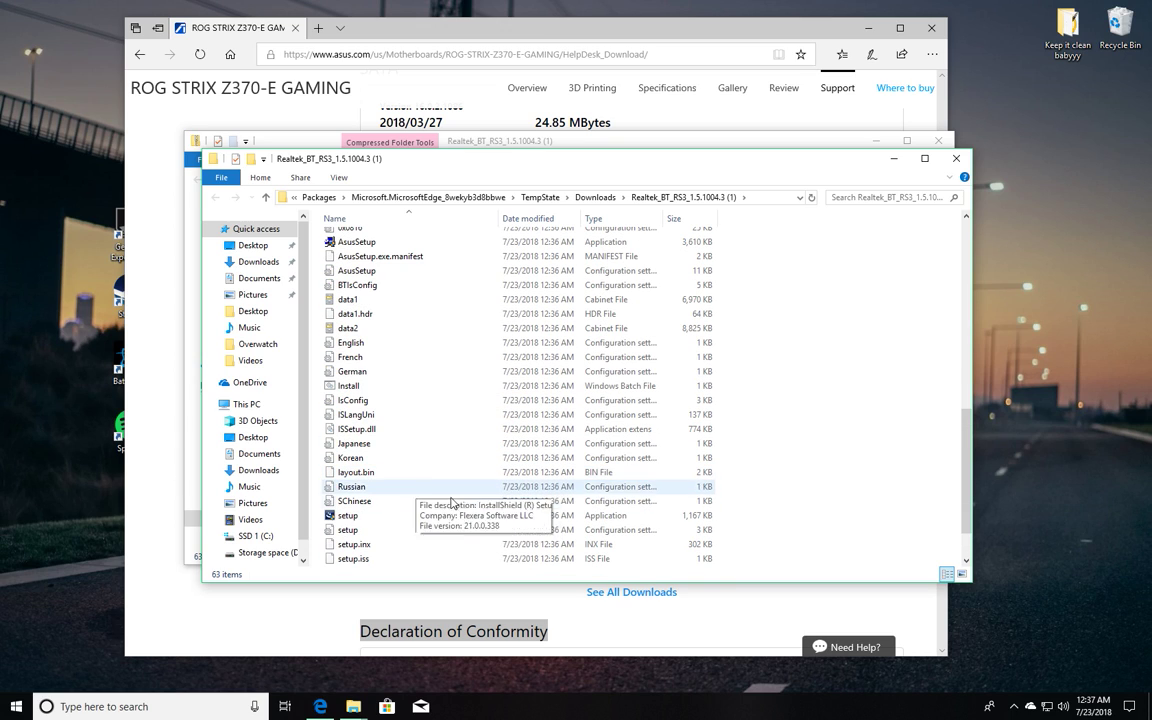
scroll(400, 370, up, 2)
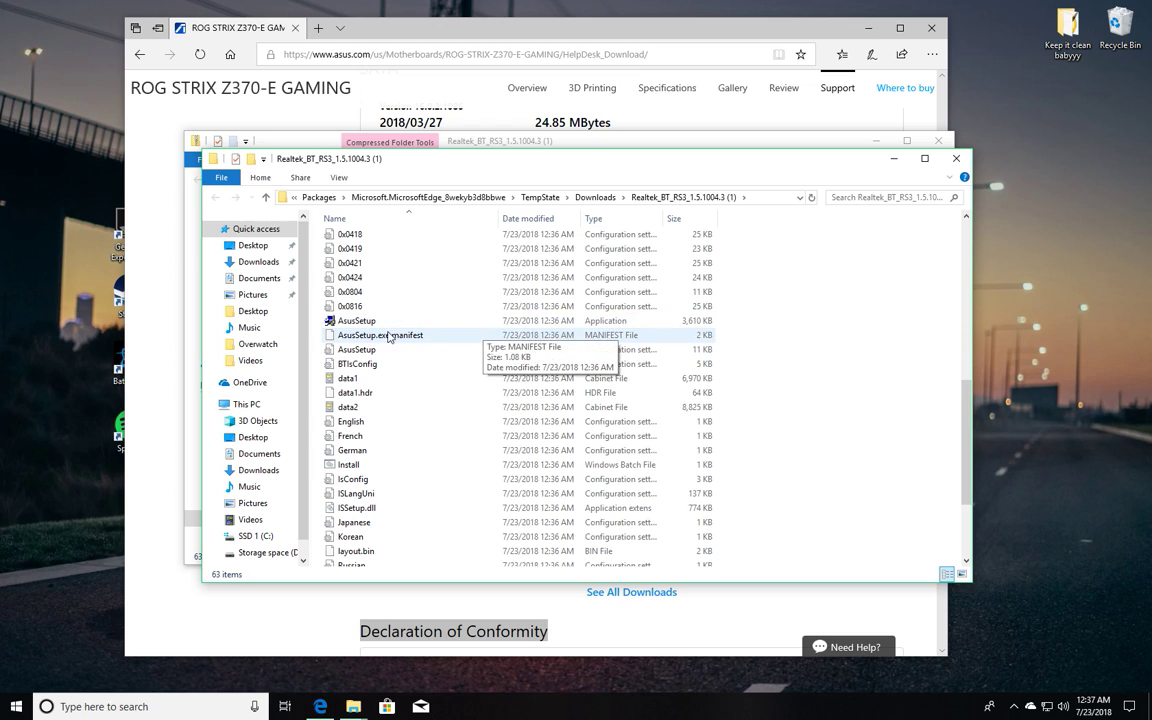
double_click(370, 322)
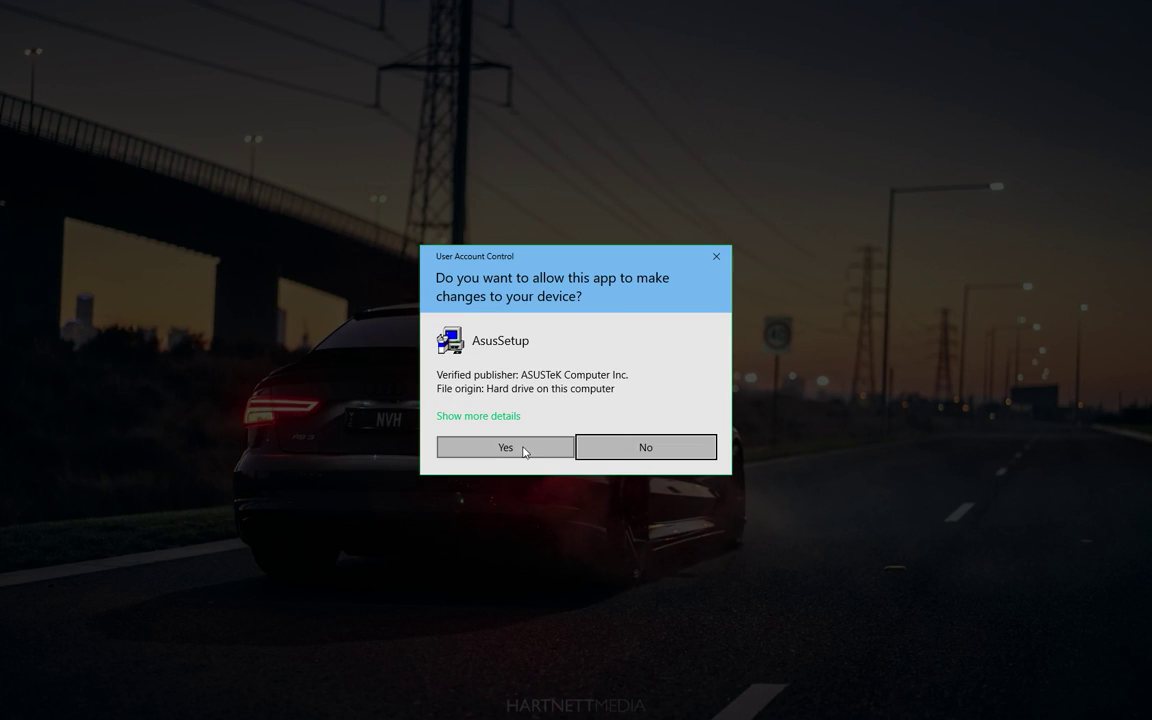
Allow the installer, install the REALTEK Bluetooth Driver, and finish with restart deferred.
click(532, 450)
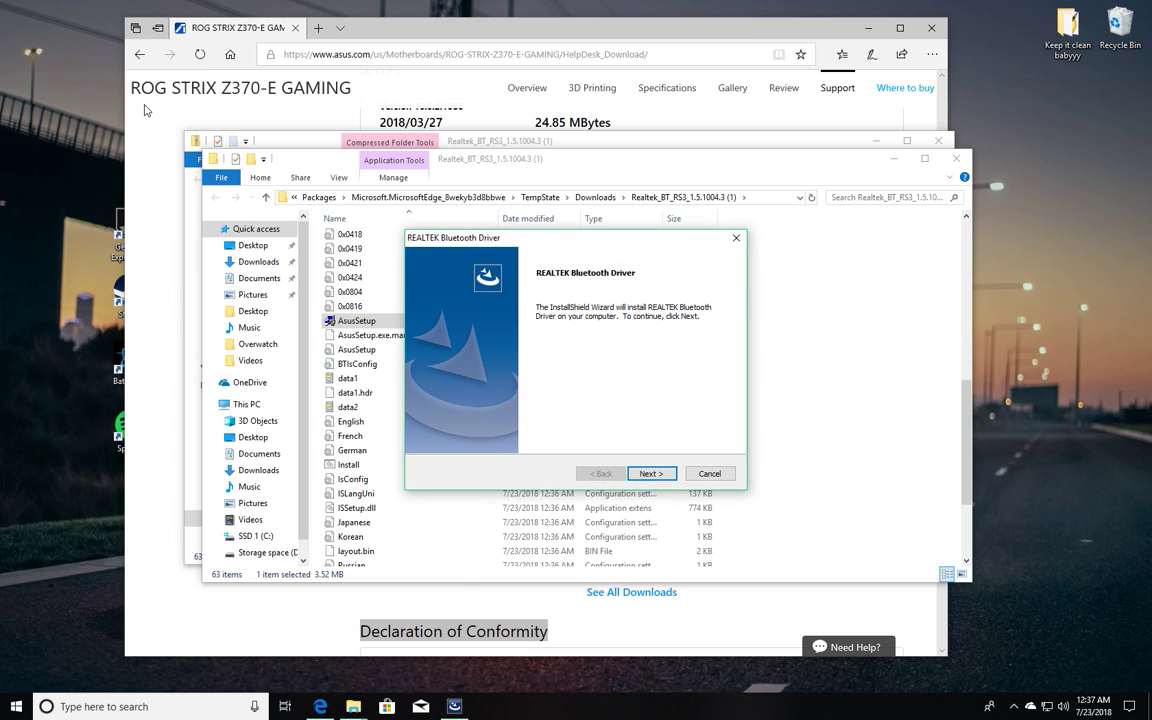
click(651, 473)
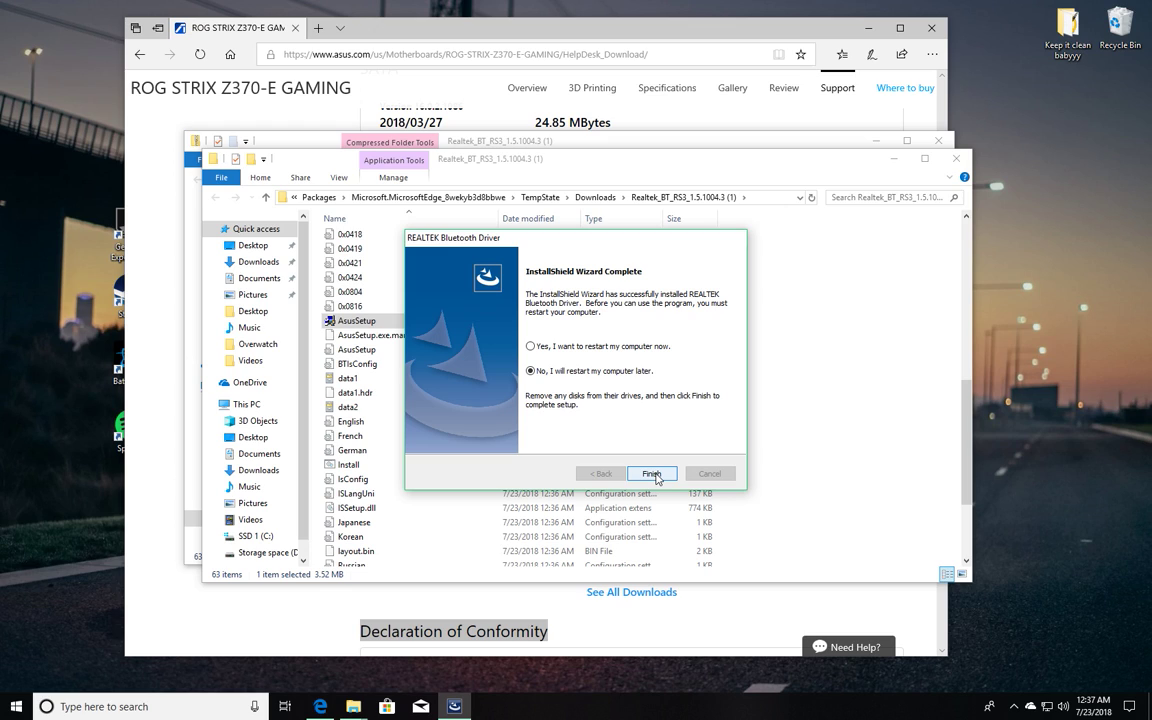
click(655, 474)
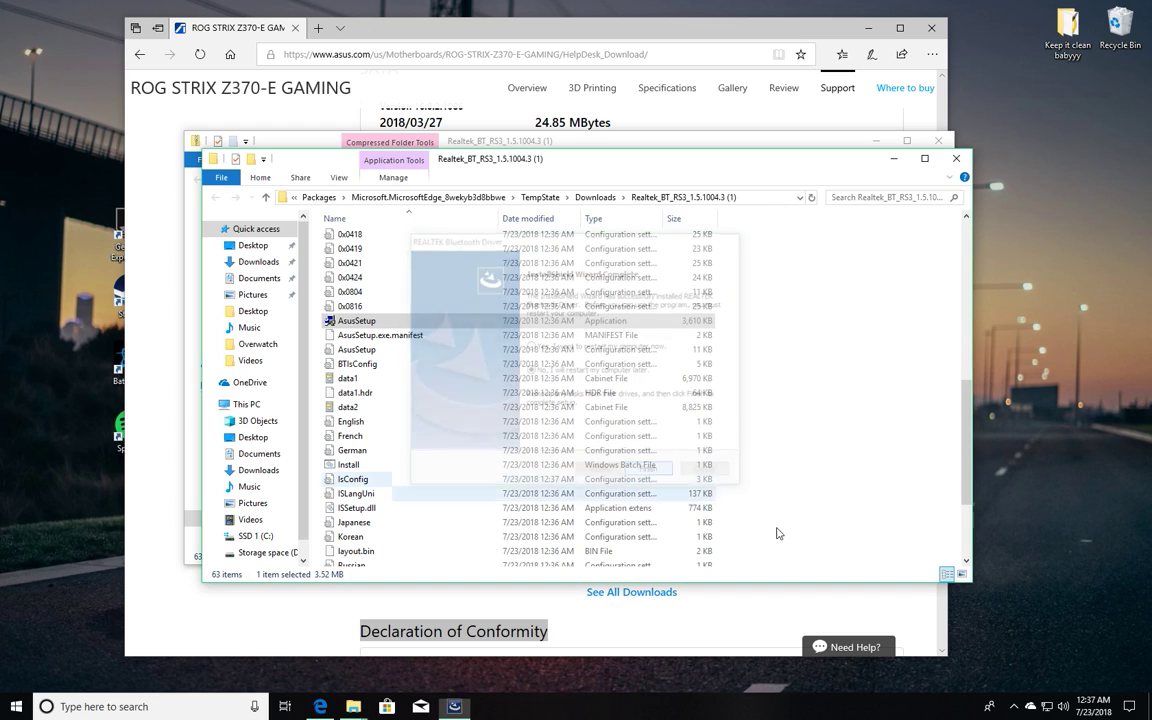
Close the extracted and the compressed Realtek Bluetooth driver folder windows.
click(955, 159)
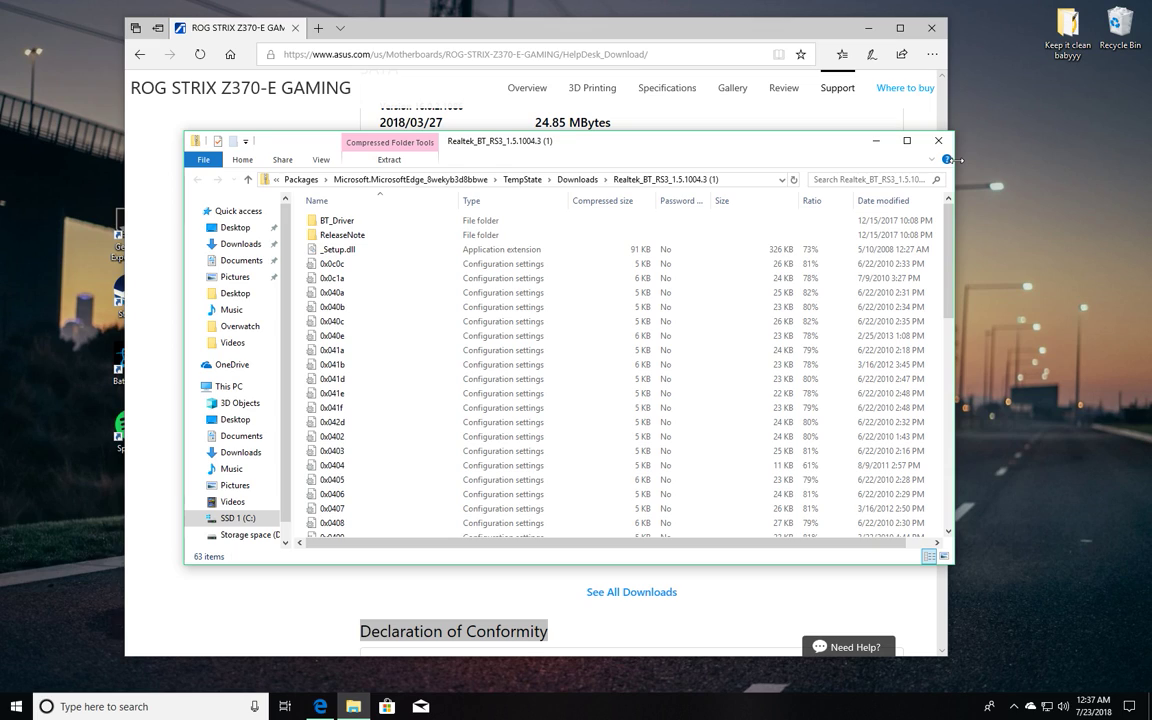
click(420, 117)
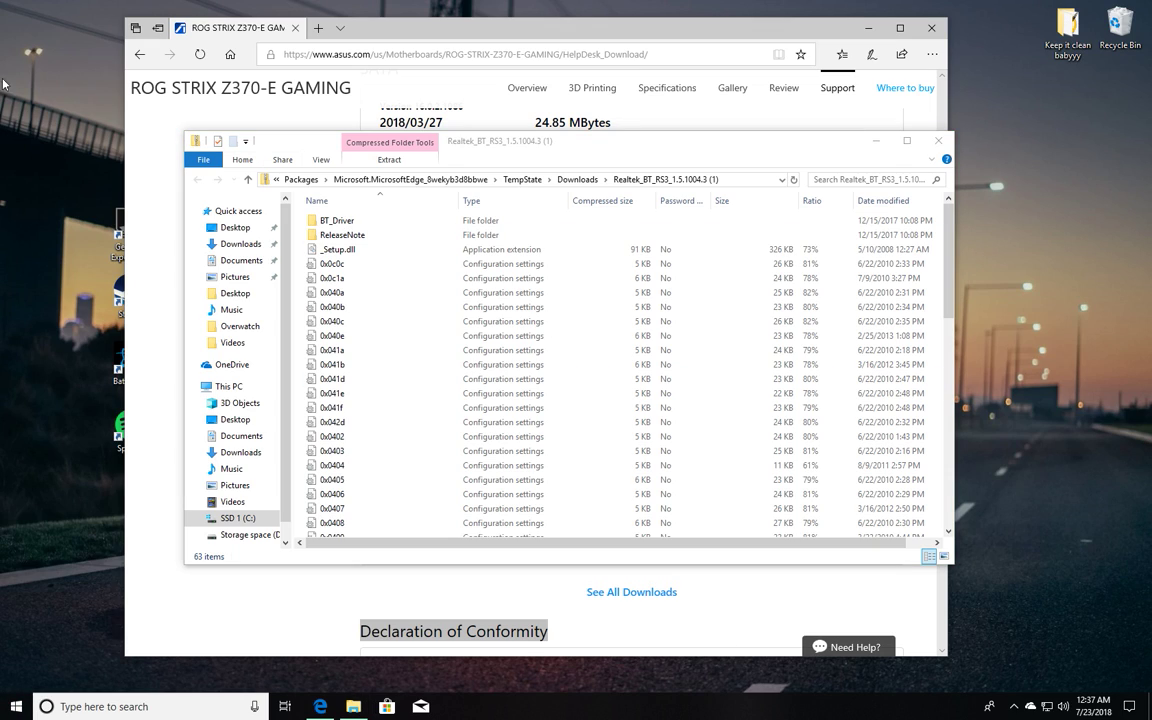
click(939, 142)
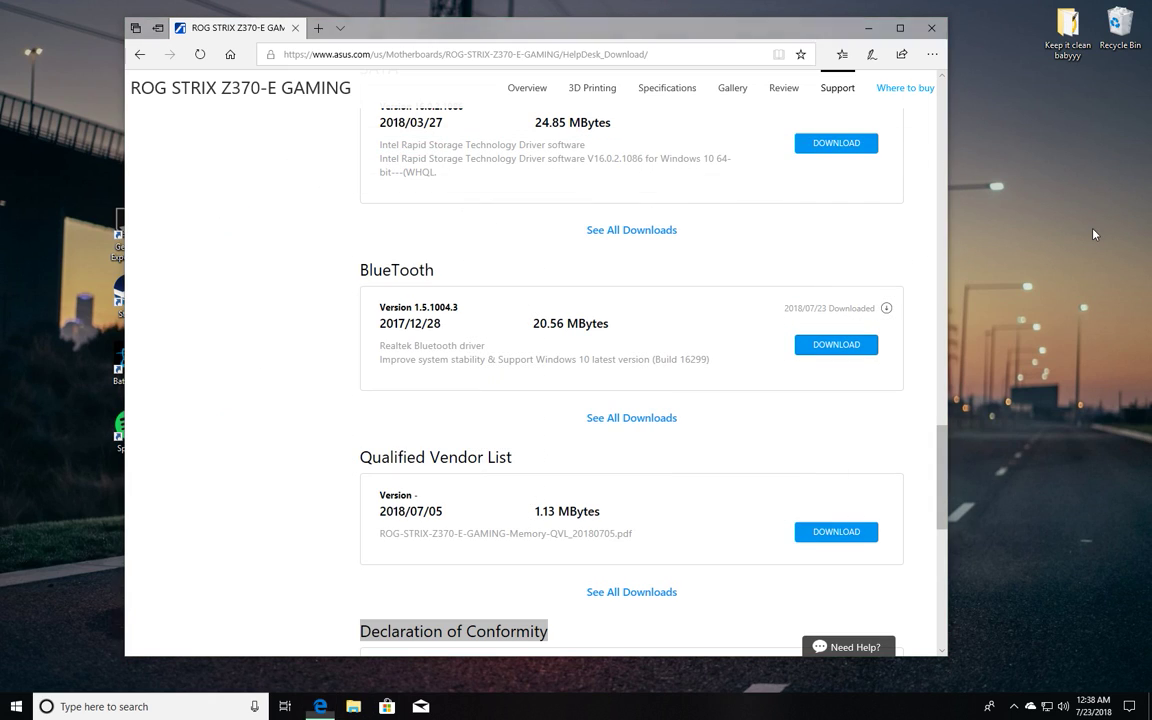
Reposition the Edge window and scroll the ROG STRIX Z370-E Driver & Tools page to the top.
click(16, 706)
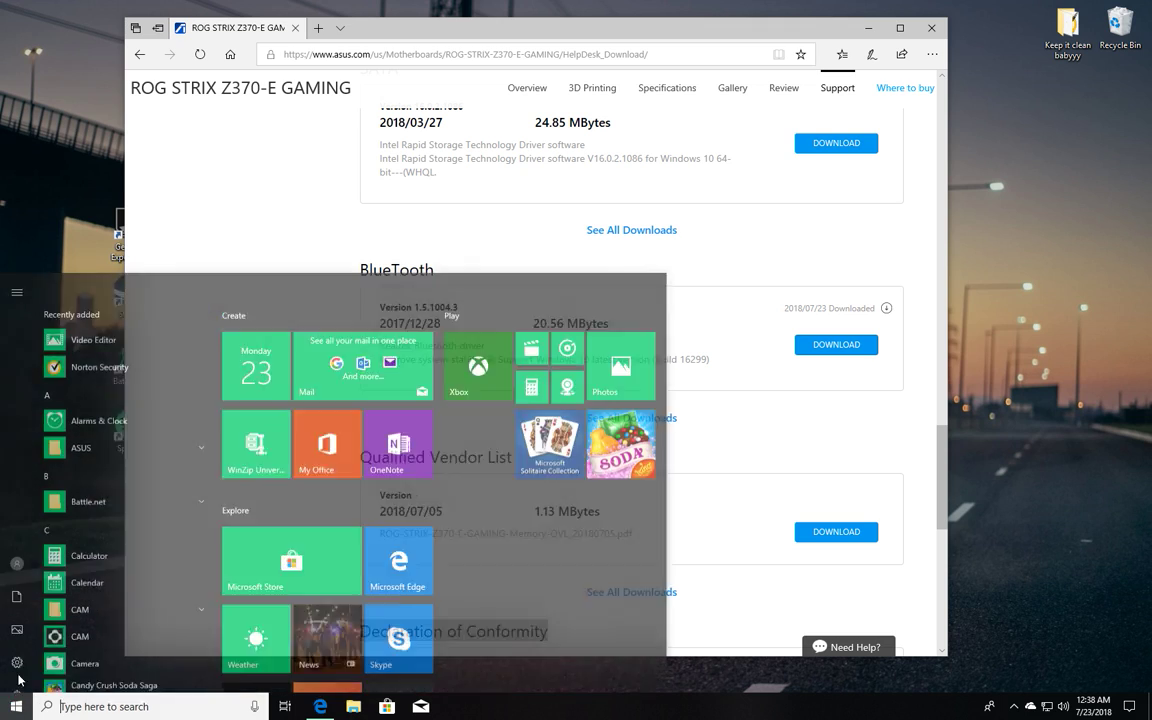
click(16, 706)
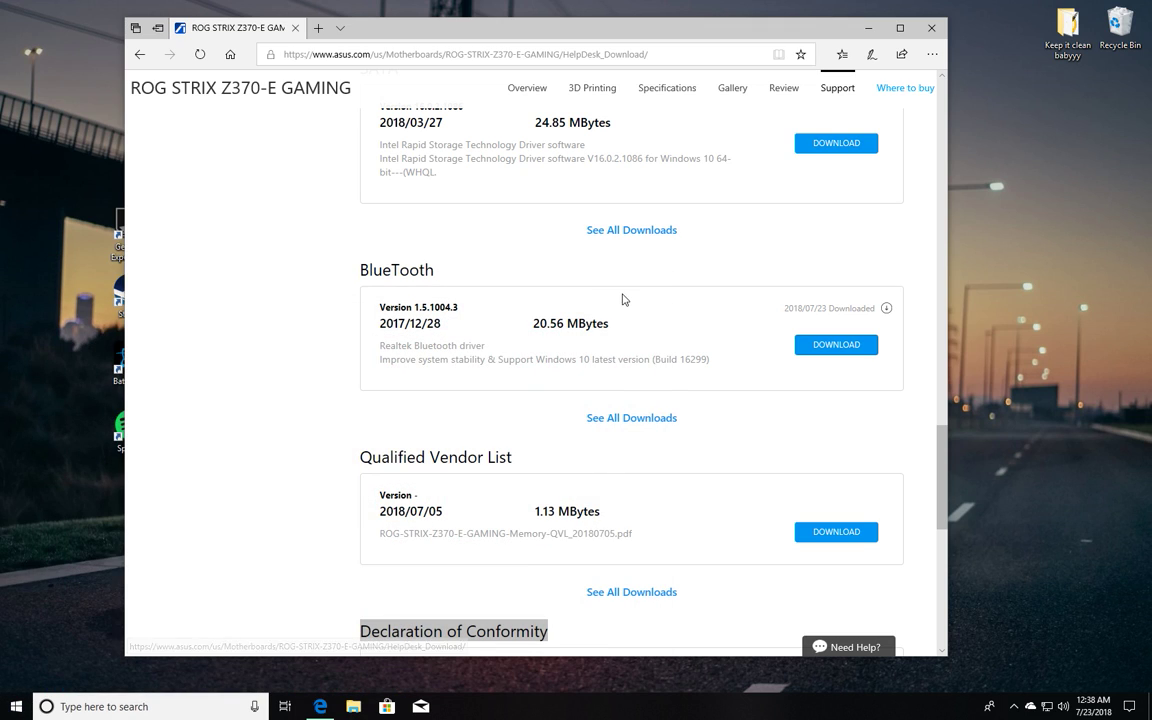
drag(460, 36, 495, 33)
scroll(286, 51, up, 10)
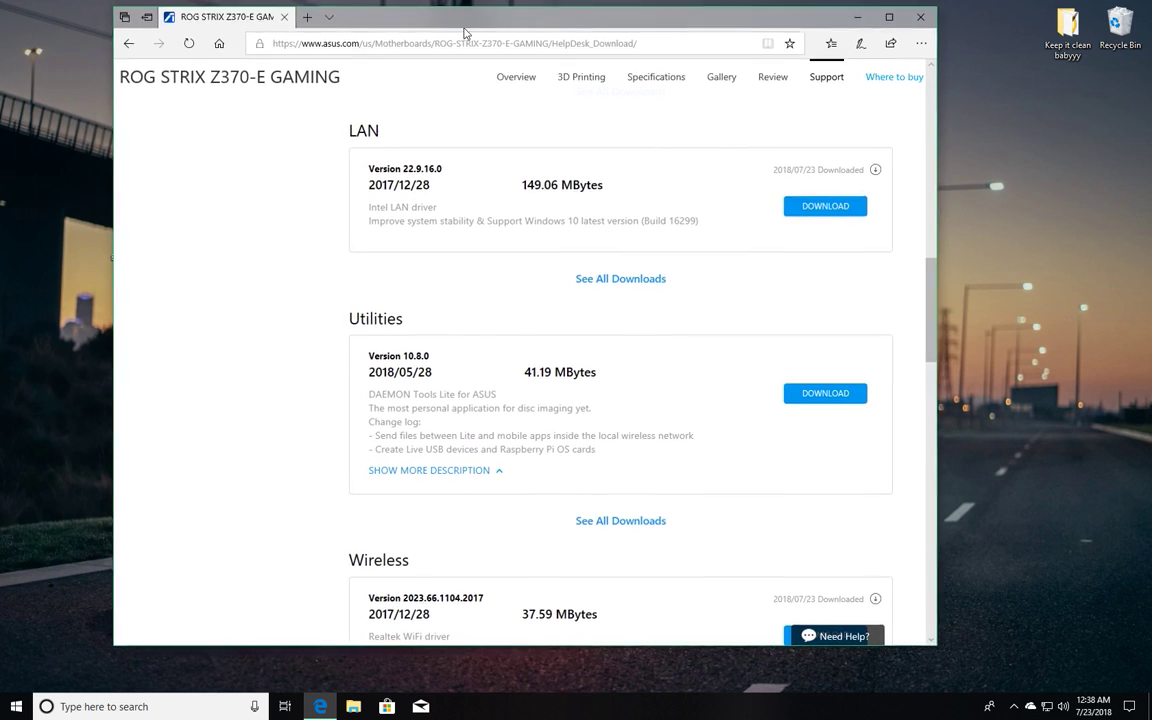
scroll(558, 297, up, 10)
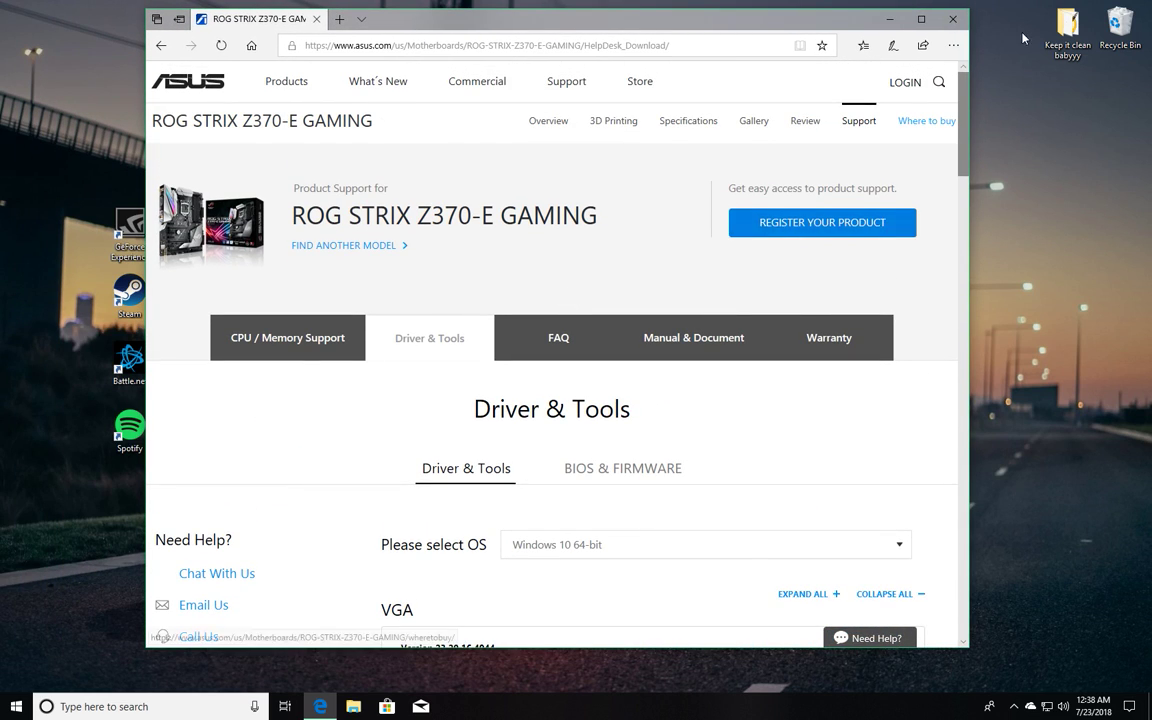